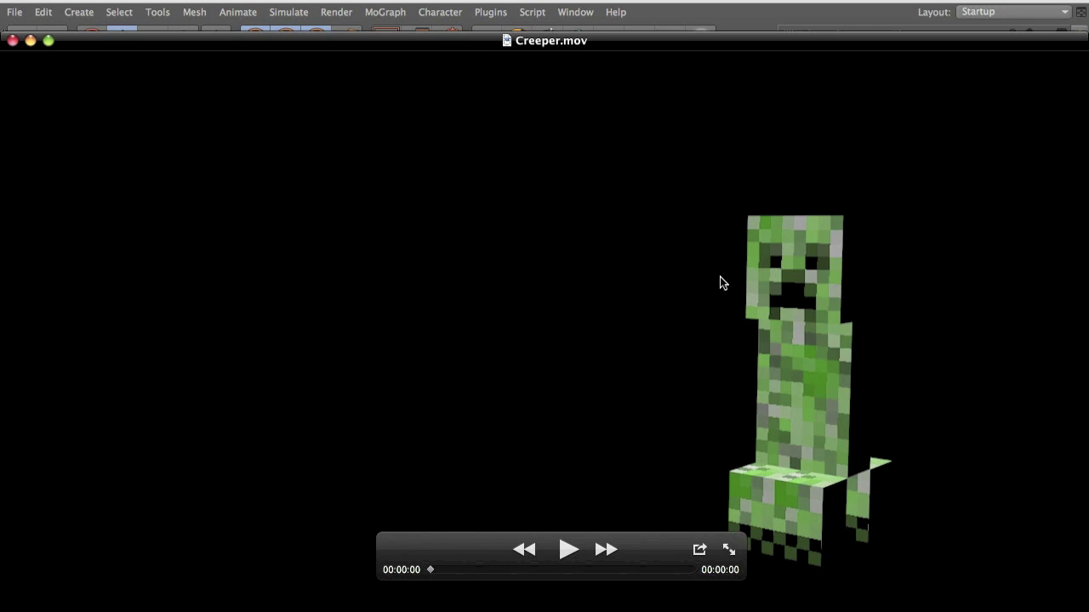
- Play the Creeper.mov reference animation and close its player window
key("space")
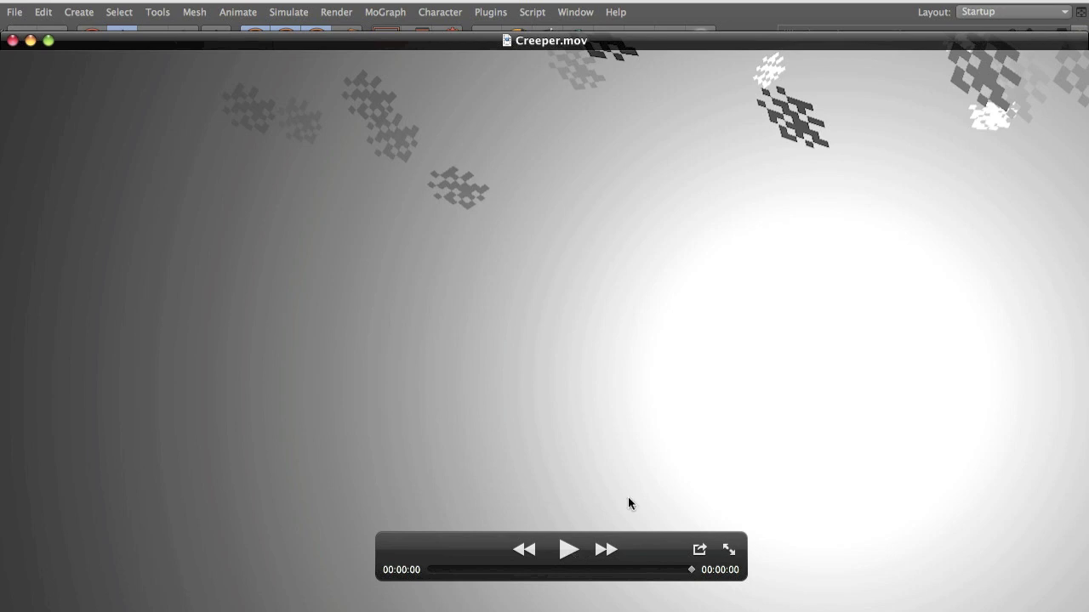
key("space")
left_click(12, 42)
- Delete all of the Creeper null's existing keyframes from the timeline and return to frame 0
middle_click_drag(604, 286, 550, 299, "alt")
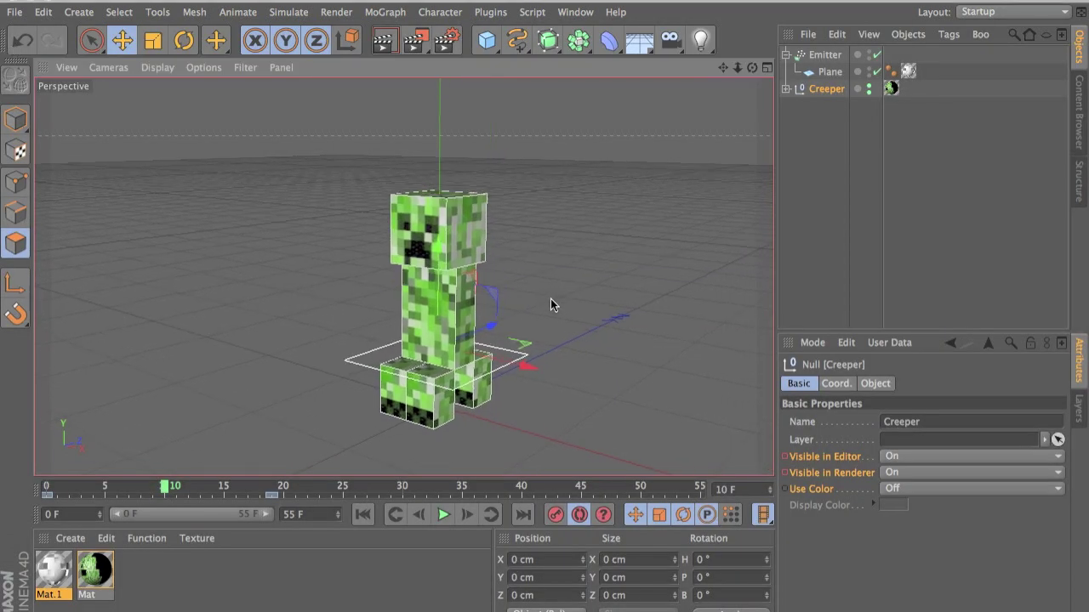
left_click_drag(551, 299, 480, 295, "alt")
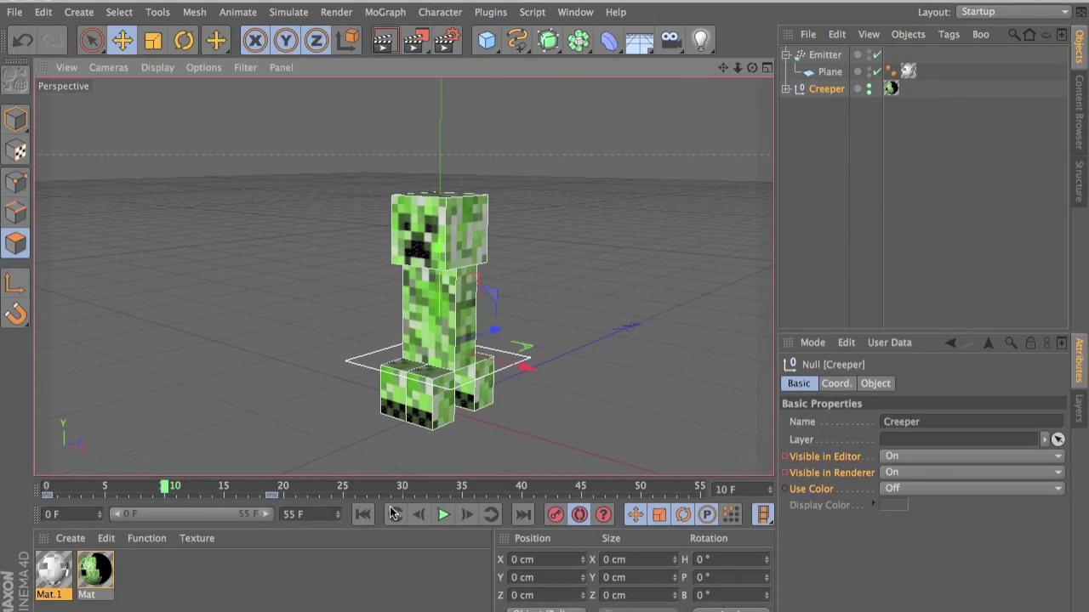
left_click_drag(367, 502, 2, 520)
key("Delete")
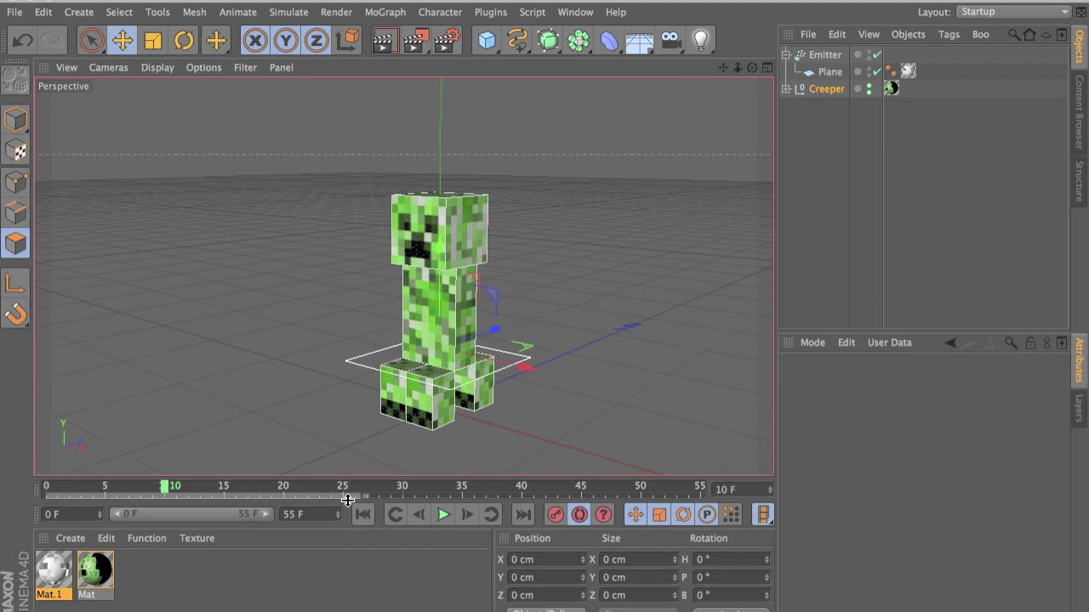
left_click(154, 488)
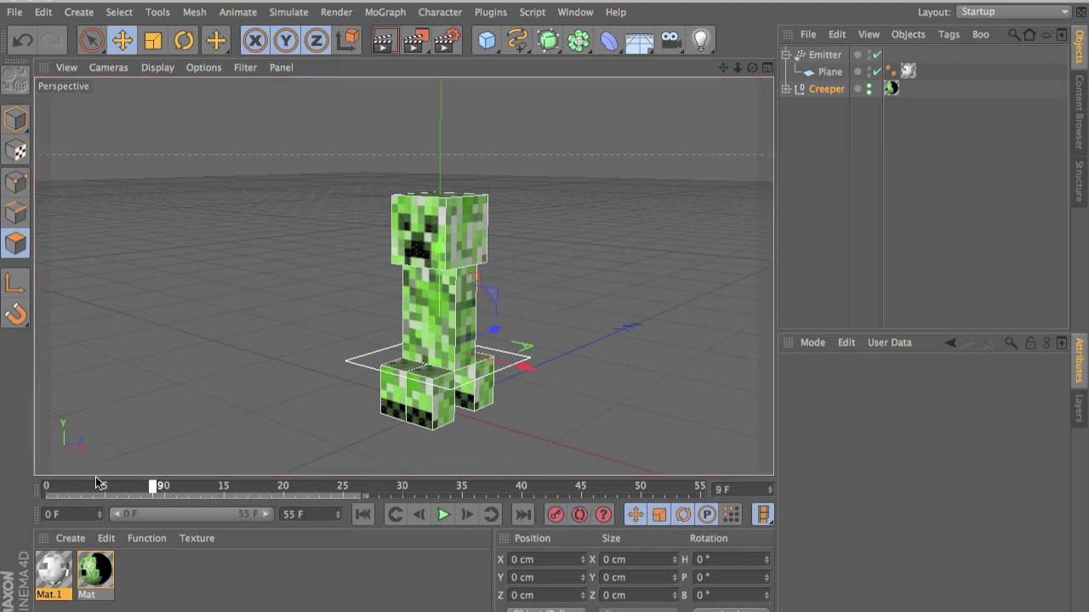
left_click_drag(96, 482, 46, 486)
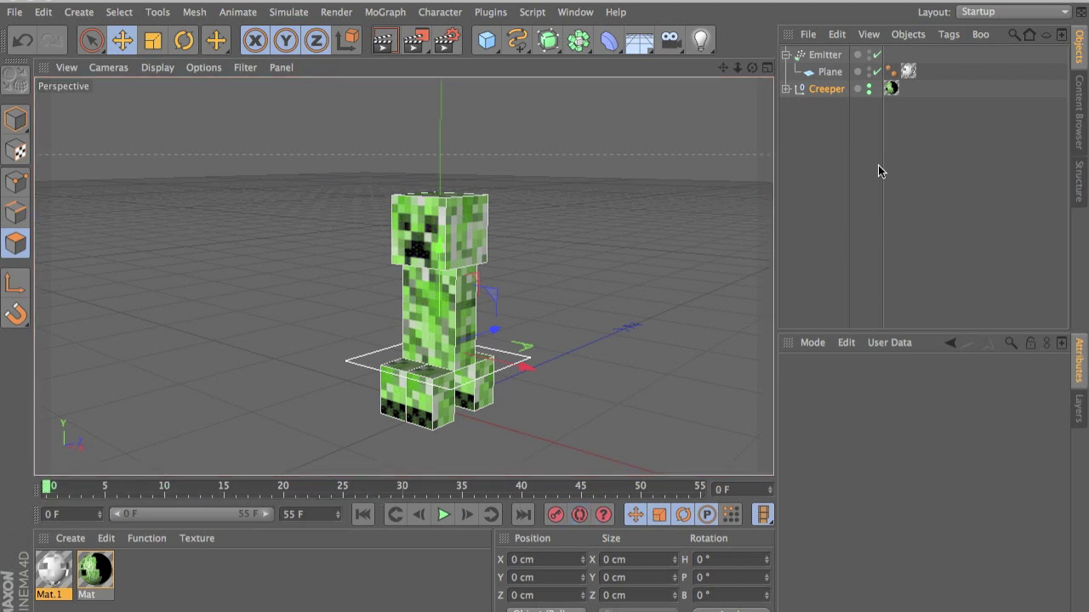
- Collapse and select the Emitter, and review its particle settings, especially the editor and renderer birthrates
left_click(830, 58)
left_click(828, 68)
left_click(786, 63)
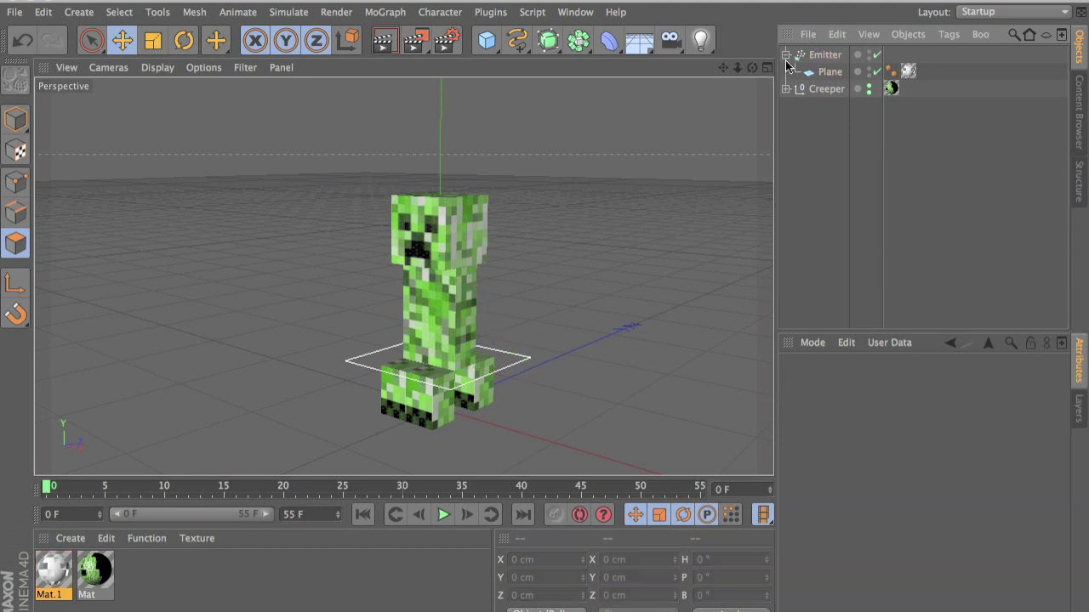
left_click(786, 54)
left_click(797, 55)
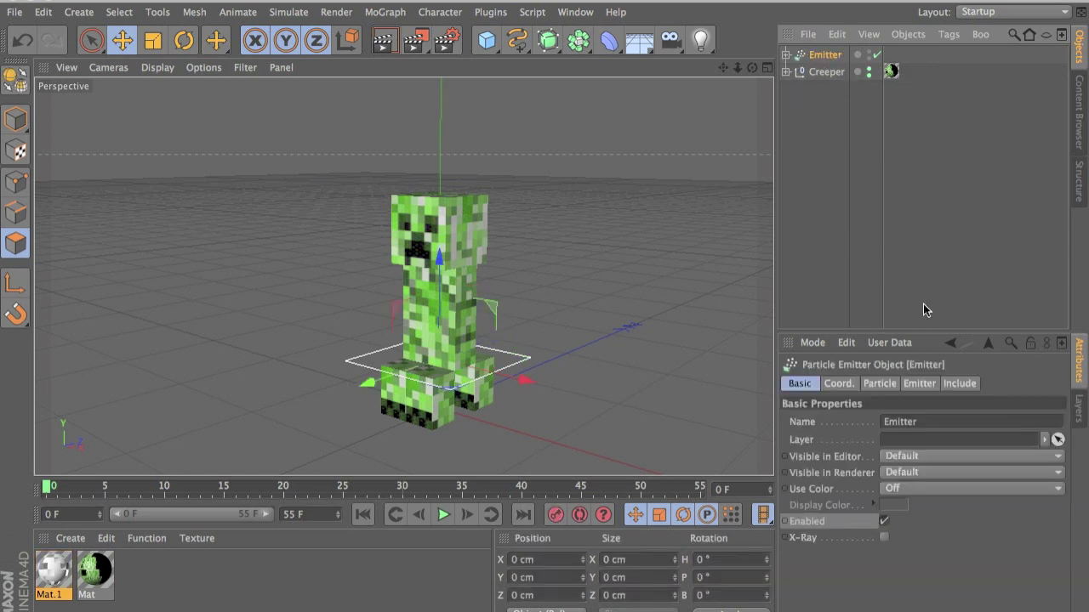
left_click(878, 384)
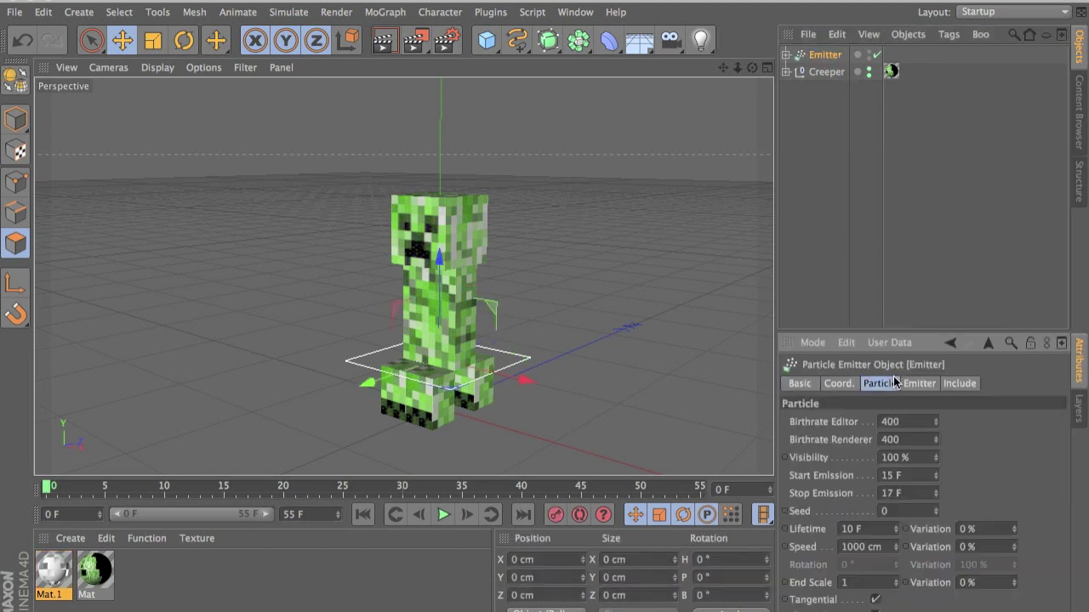
double_click(893, 432)
left_click(896, 437)
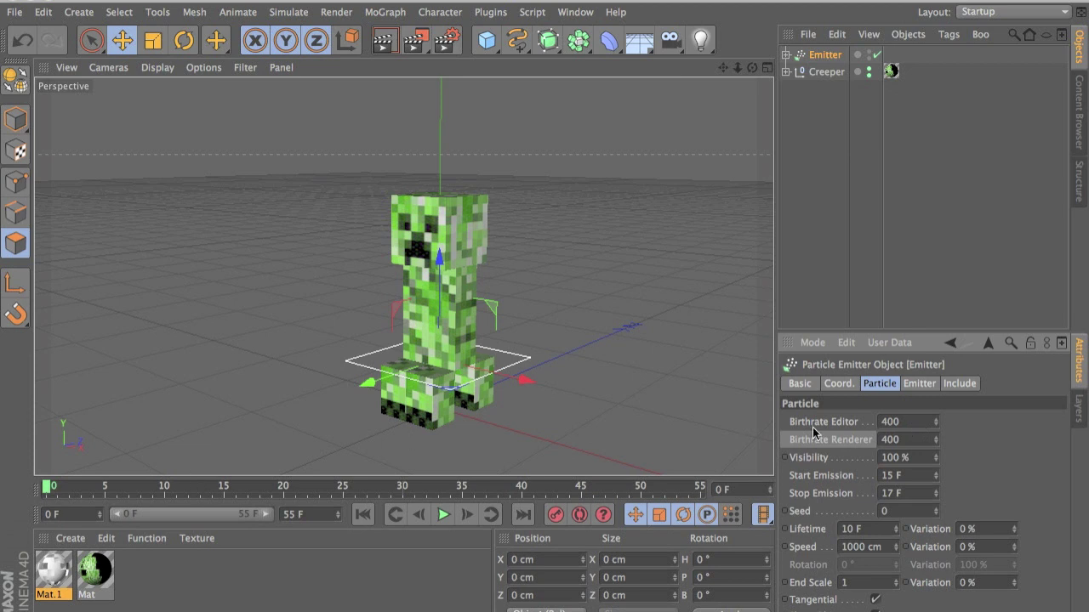
left_click_drag(900, 439, 880, 439)
left_click(882, 422)
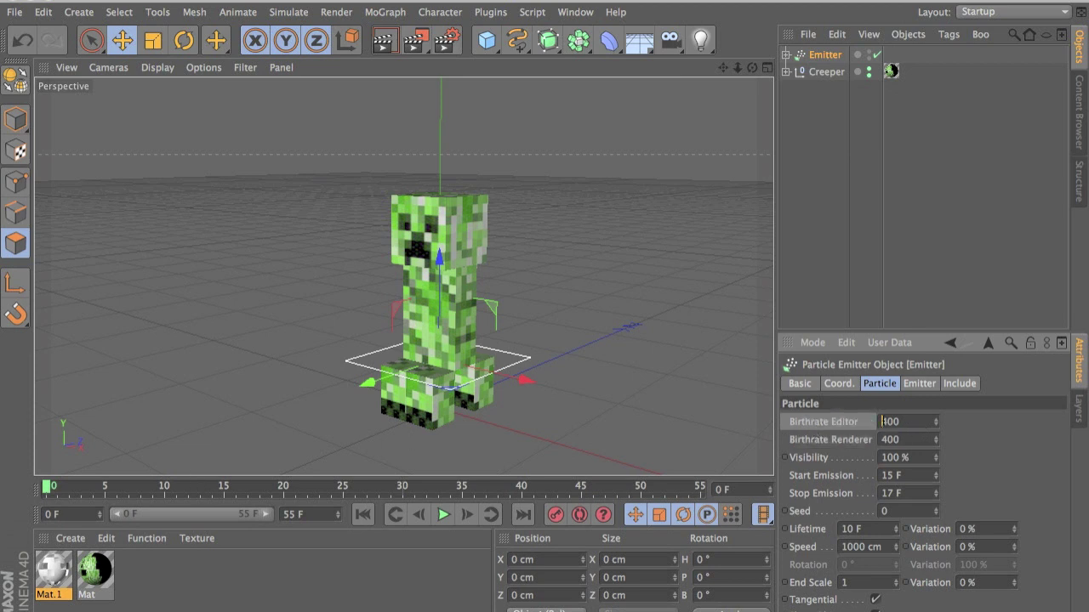
left_click(914, 441)
- Render a preview of the creeper in the perspective view and inspect the scene from a higher angle
key("ctrl+r")
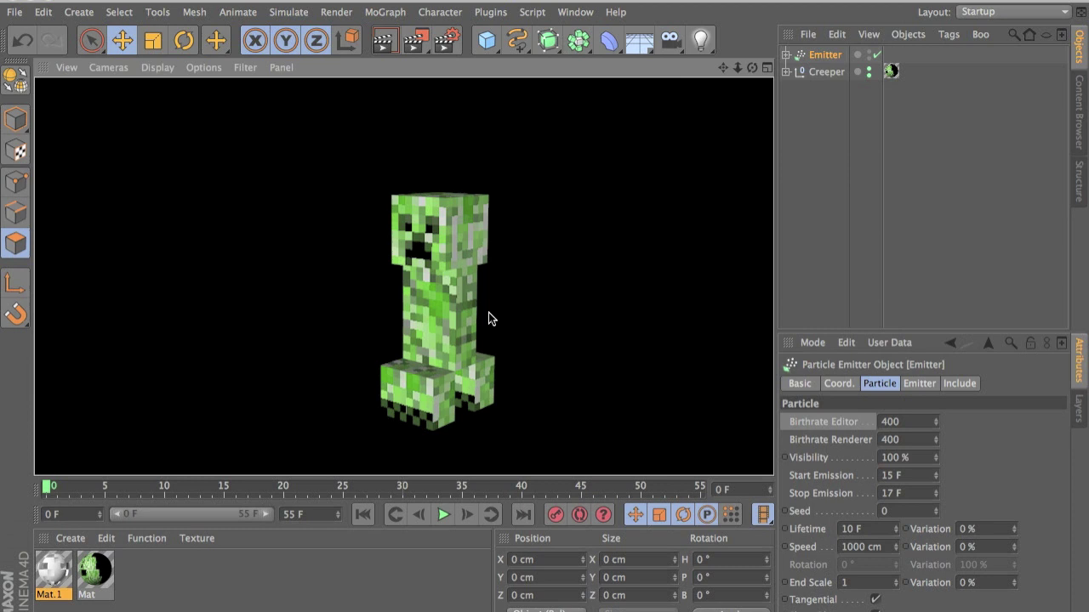
left_click_drag(511, 317, 460, 347, "alt")
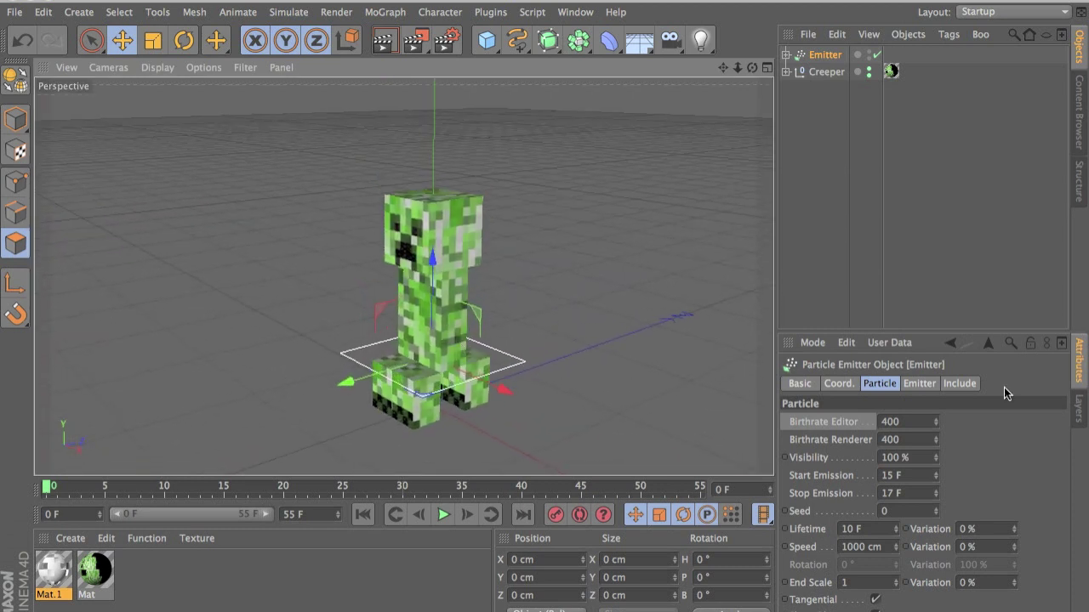
left_click_drag(704, 322, 672, 338, "alt")
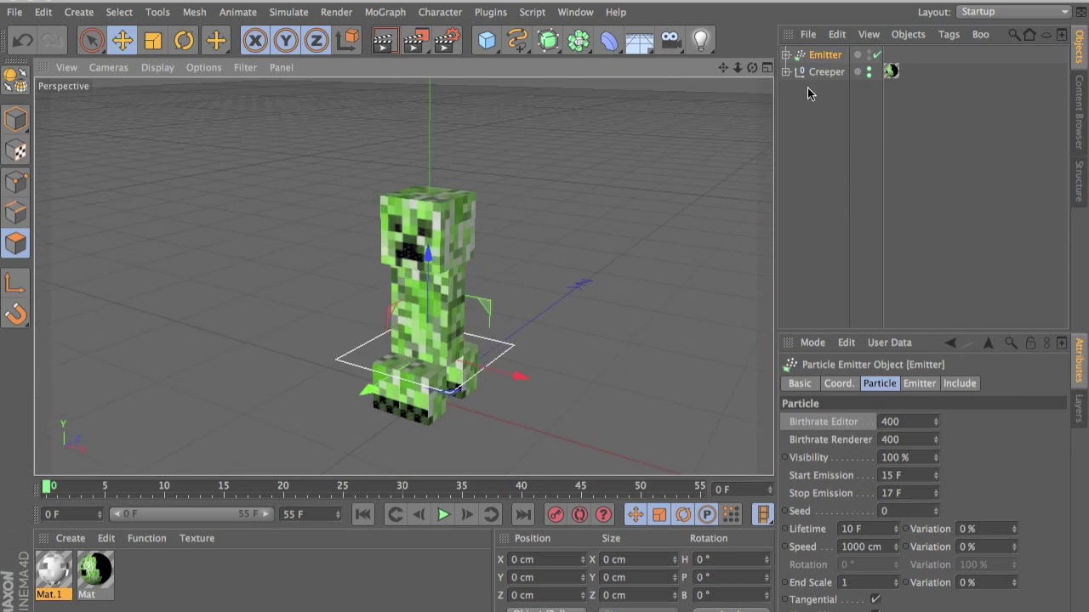
- Enable autokeying and keyframe the Creeper null's Visible in Editor and Visible in Renderer as On at frame 0
left_click(582, 516)
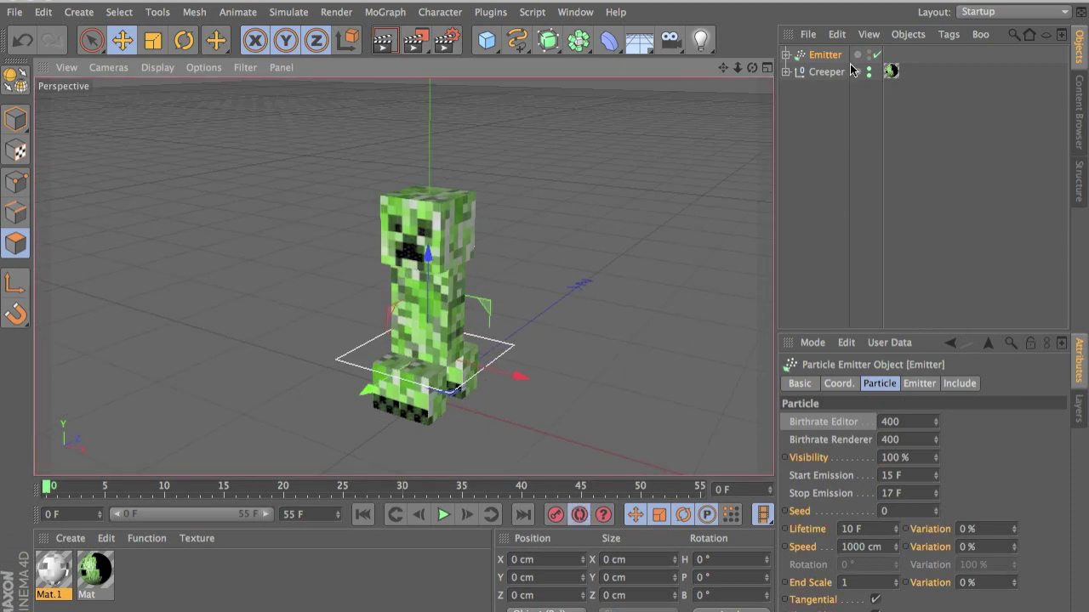
left_click(818, 73)
left_click(841, 387)
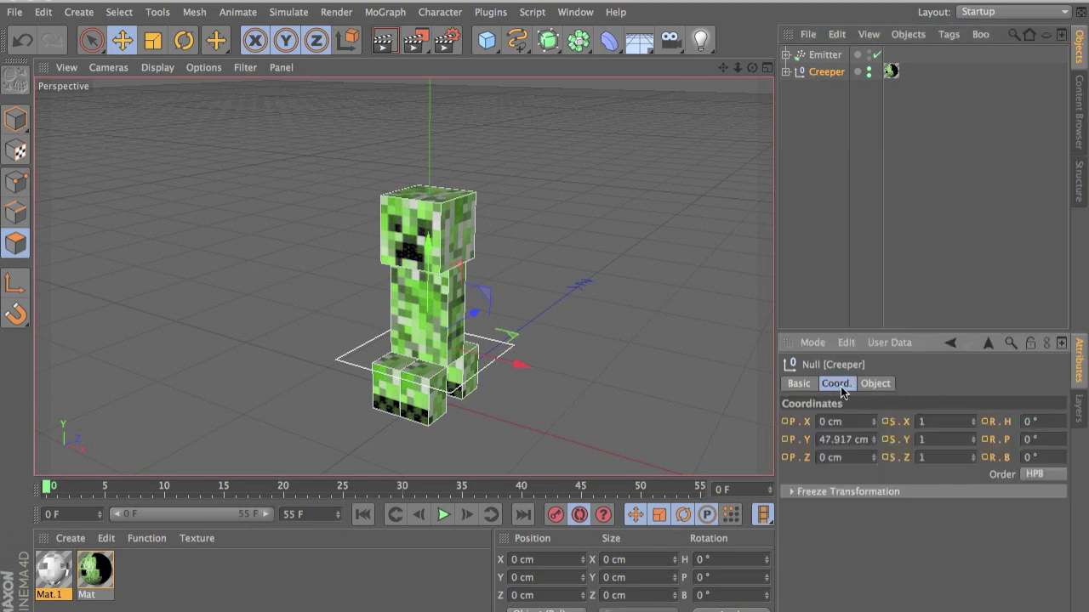
left_click(841, 387)
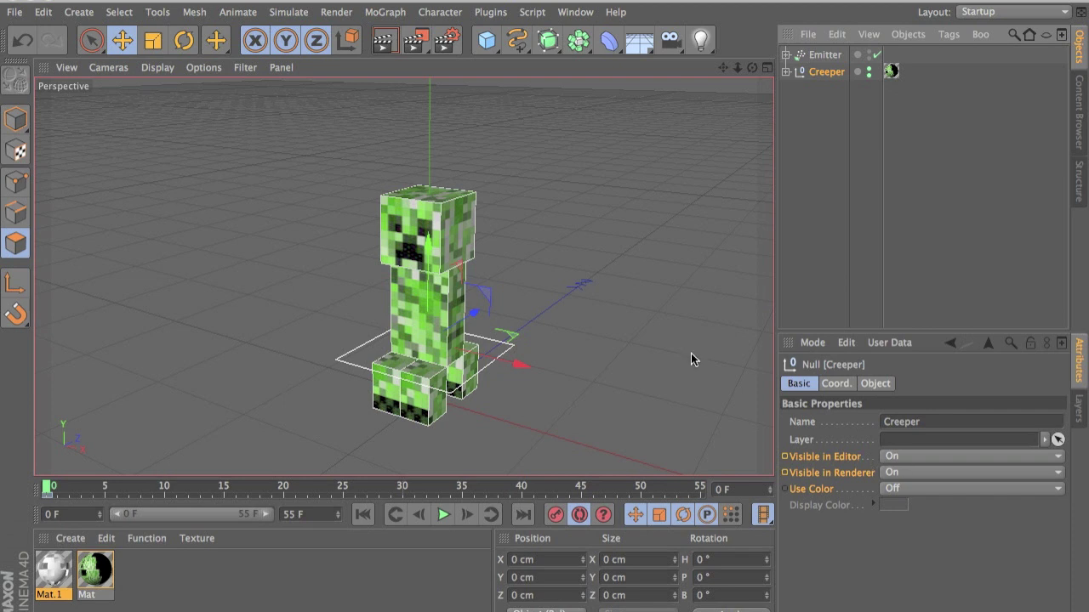
left_click(889, 473)
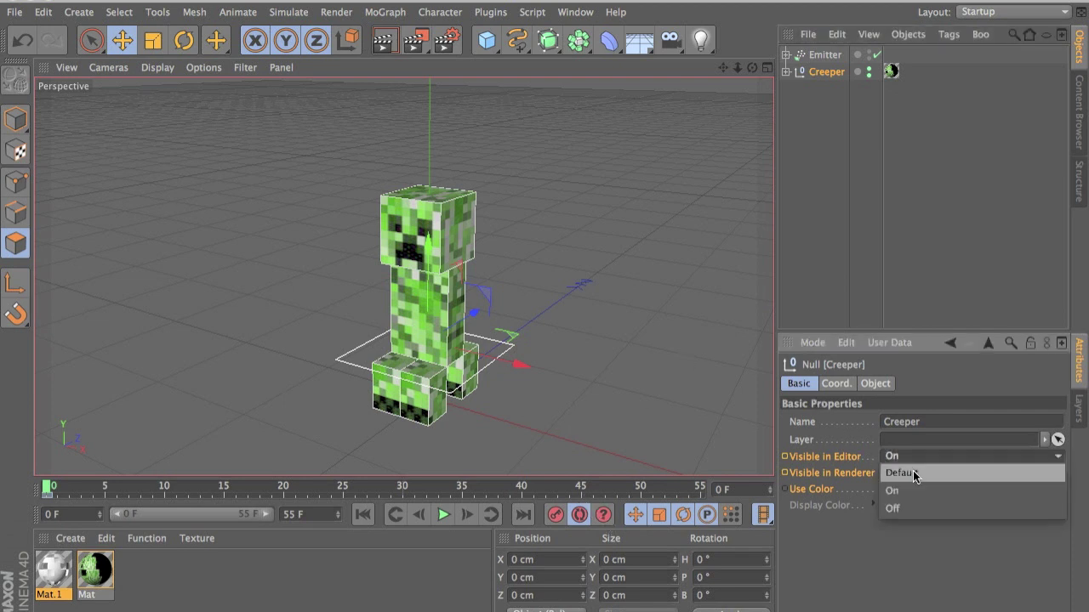
left_click(911, 487)
left_click(910, 471)
left_click(909, 502)
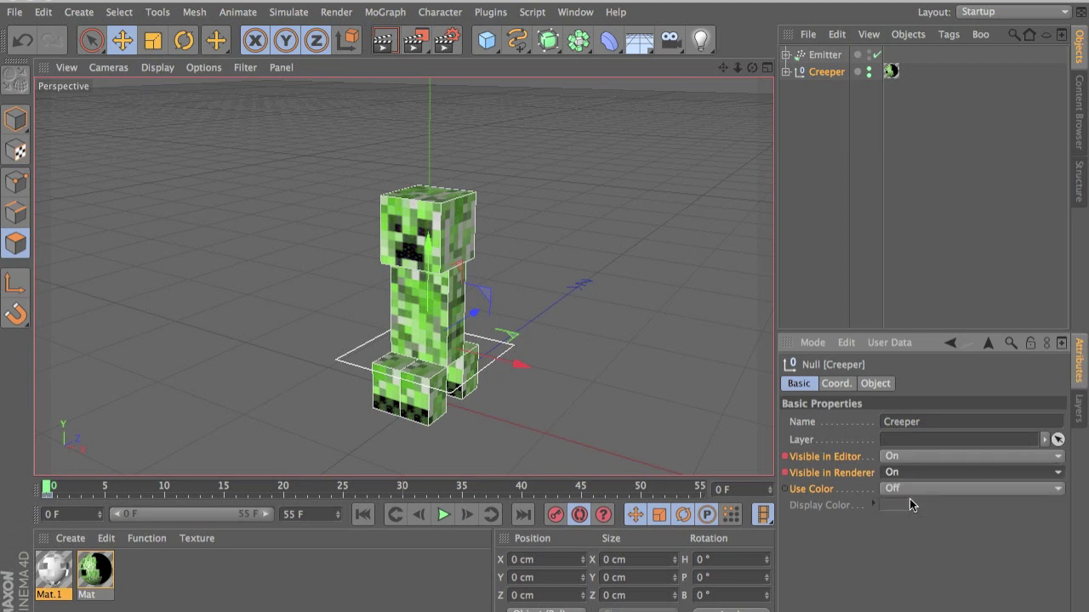
left_click(908, 459)
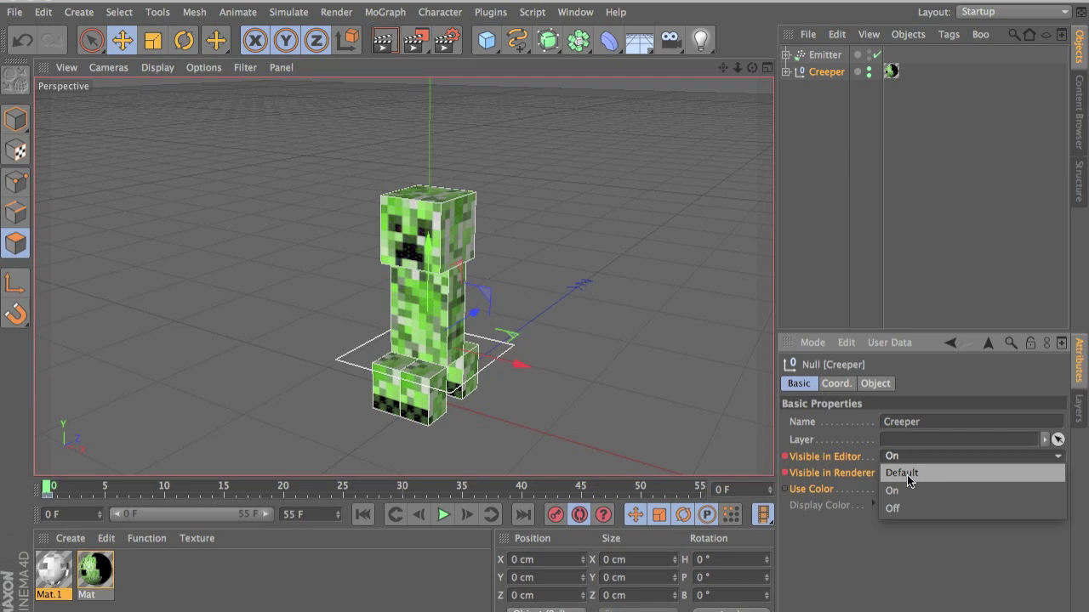
left_click(850, 553)
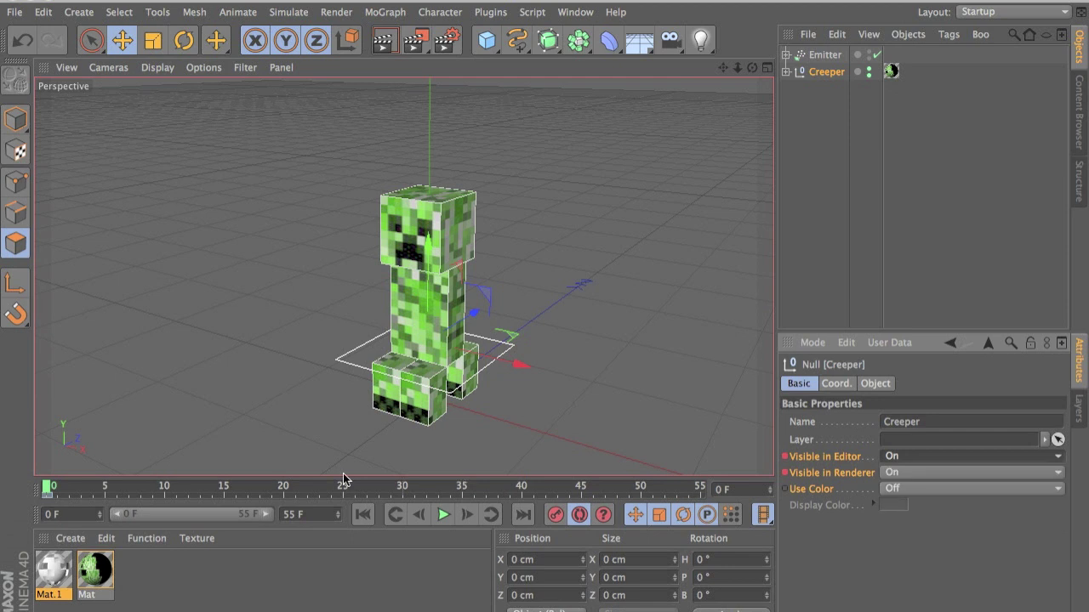
- At frame 18, keyframe the Creeper null's Visible in Editor and Visible in Renderer as Off
left_click_drag(144, 485, 257, 498)
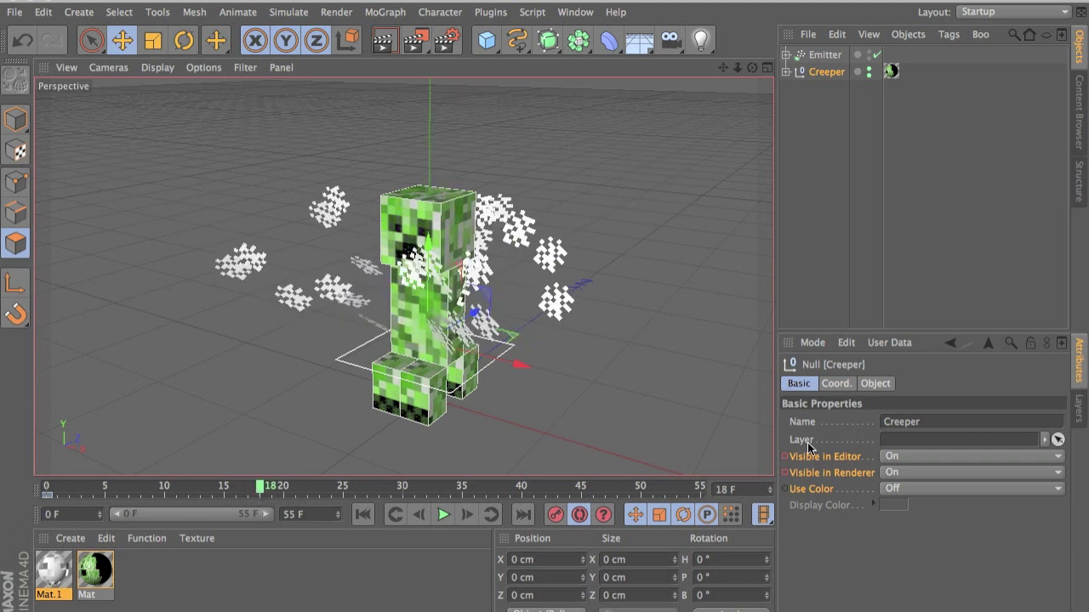
left_click(985, 455)
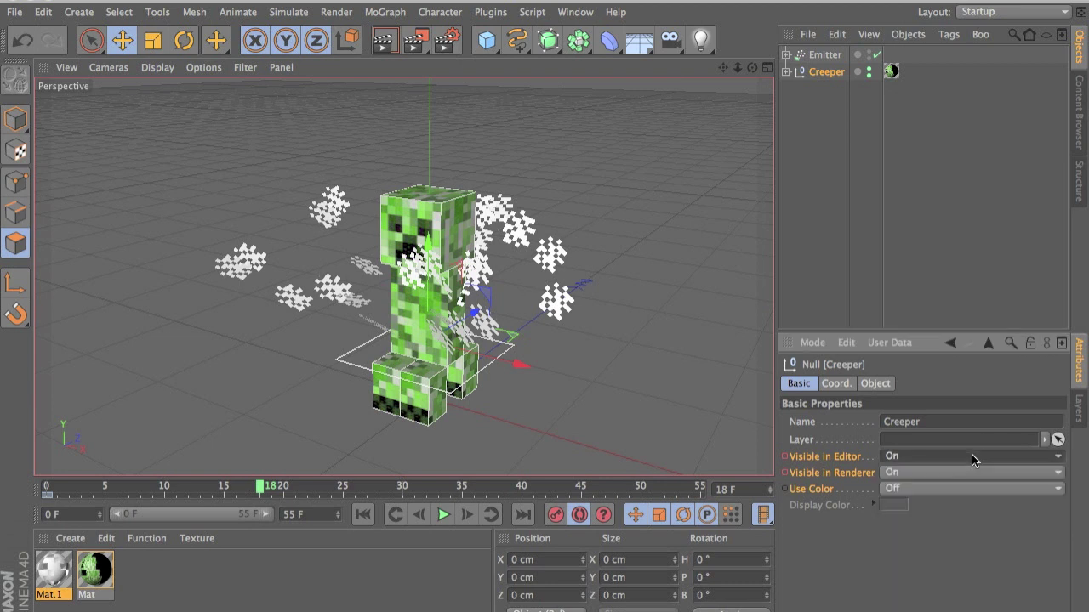
left_click(955, 507)
left_click(946, 472)
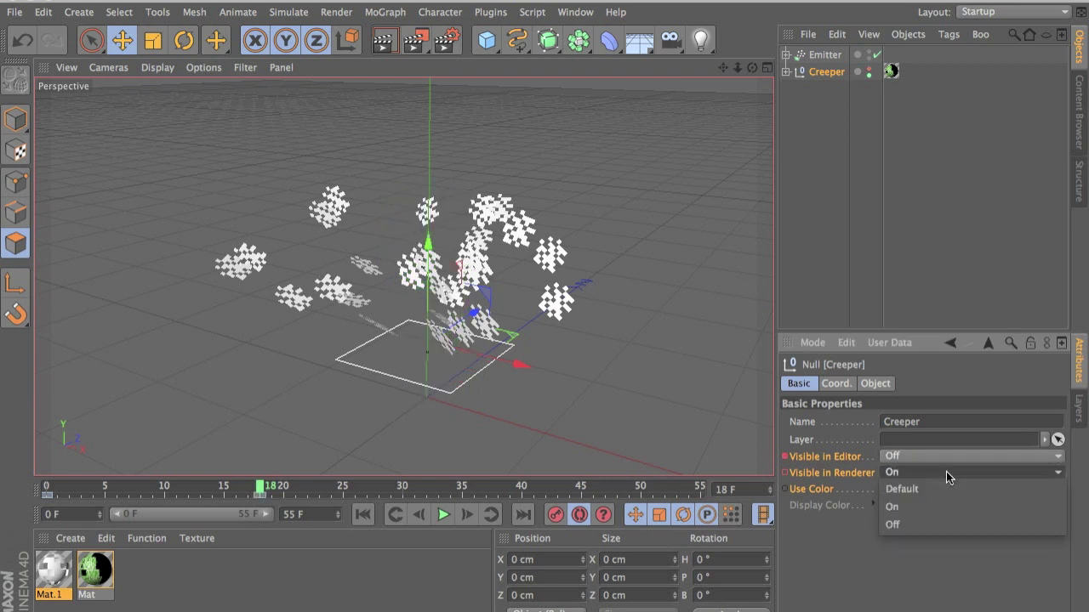
left_click(942, 525)
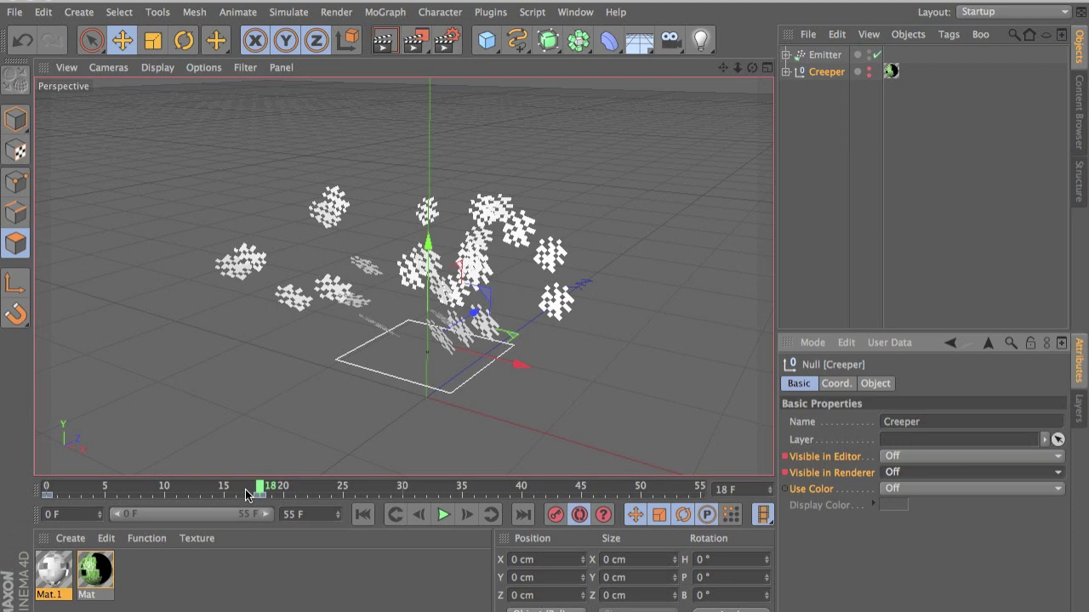
- Try switching the Creeper's Visible in Editor to On at frame 18, restore it to Off, and scrub to frame 16
left_click(962, 472)
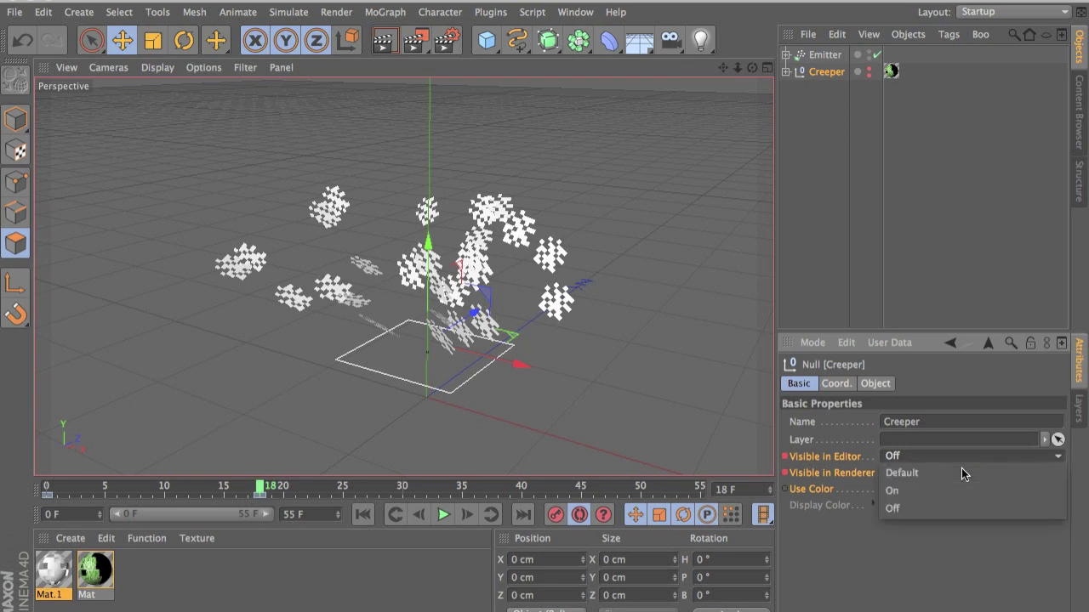
key("Escape")
left_click(895, 477)
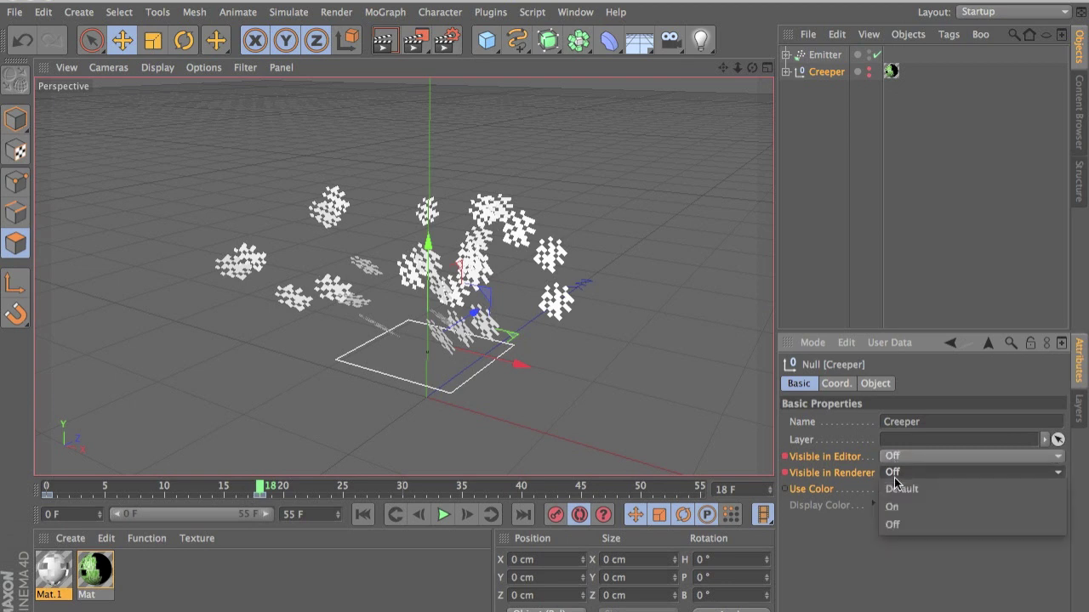
key("Escape")
left_click(893, 456)
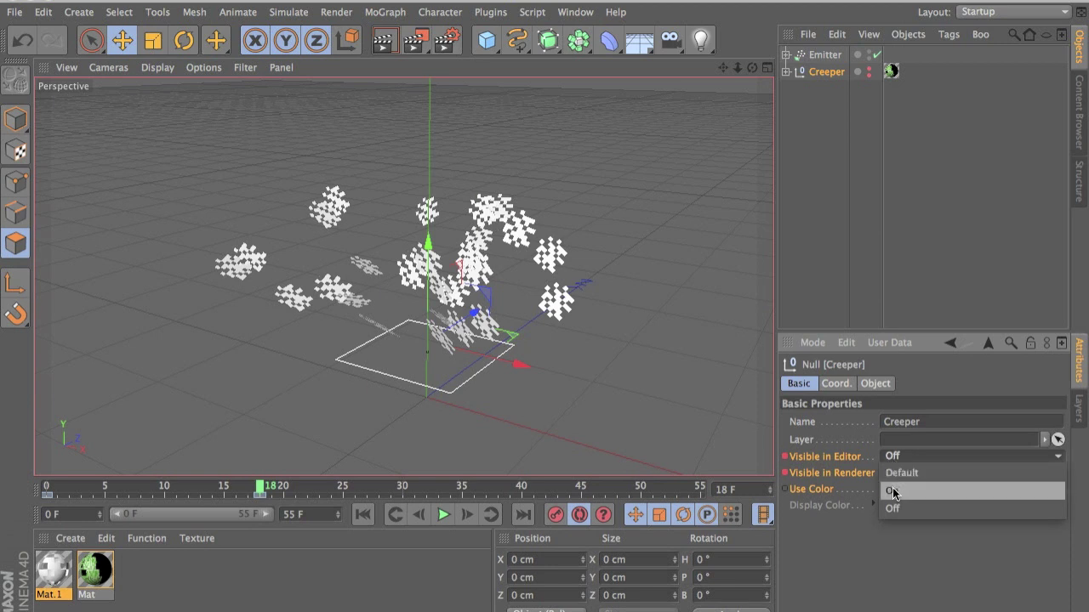
left_click(893, 490)
left_click(893, 473)
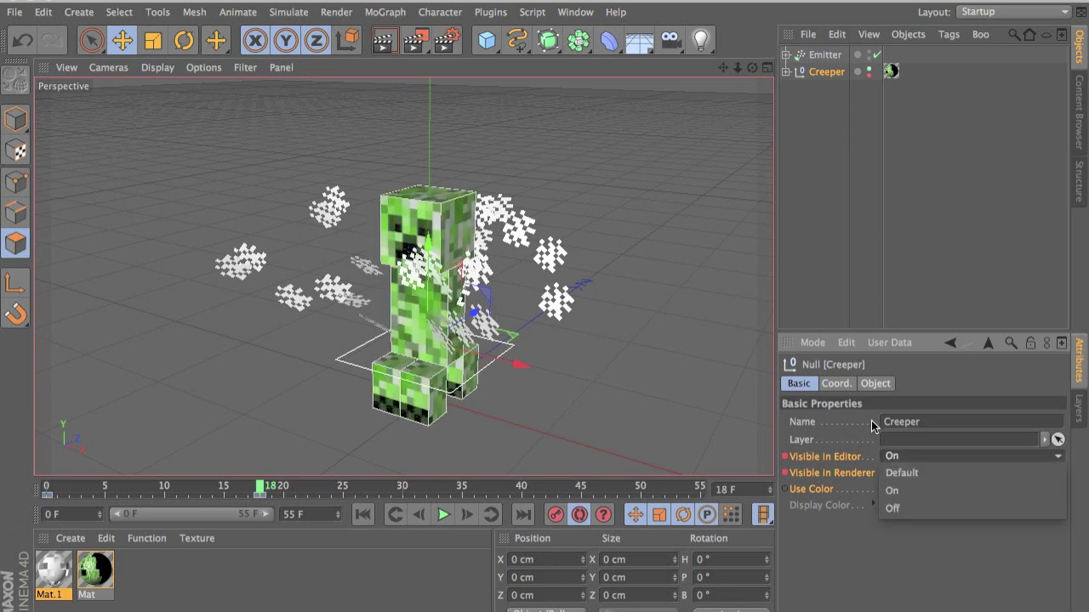
left_click(921, 502)
left_click_drag(186, 490, 234, 500)
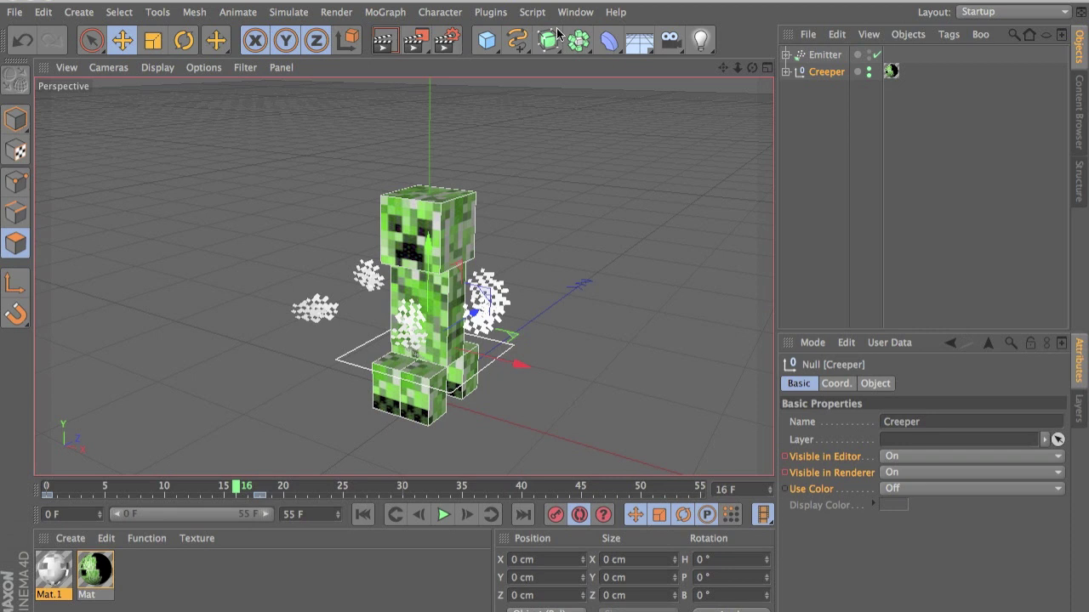
- Add a light to the scene and raise it vertically within the creeper's body
left_click(698, 35)
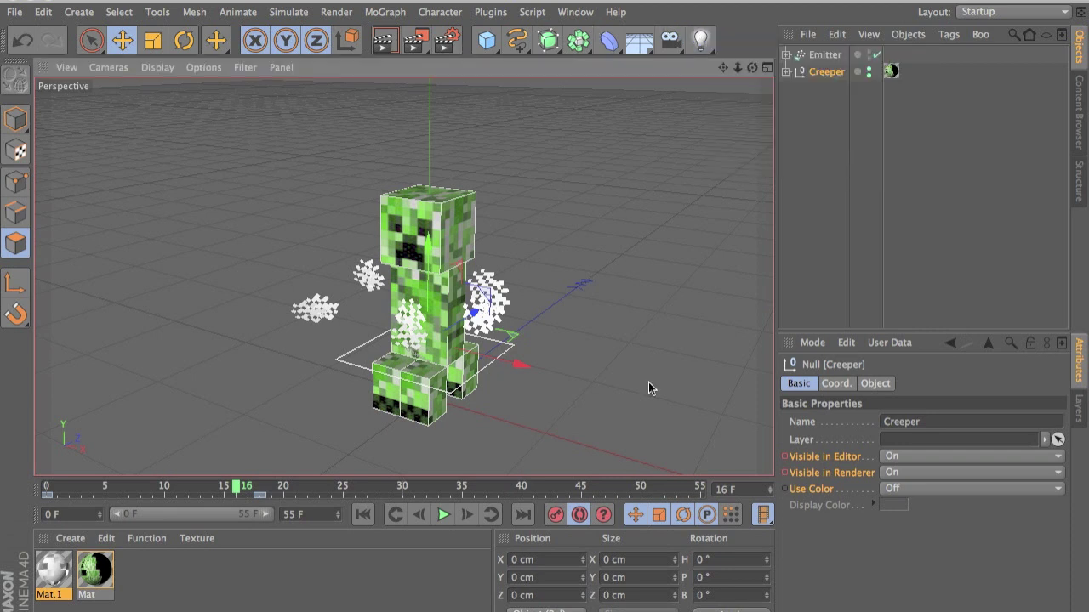
left_click(700, 43)
left_click(761, 63)
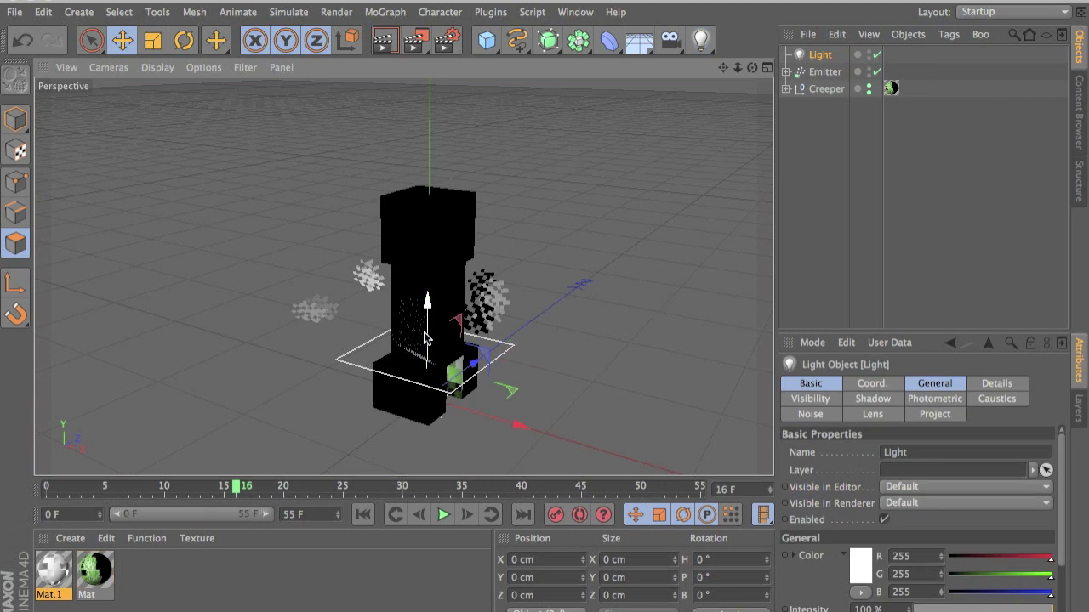
left_click_drag(430, 314, 432, 264)
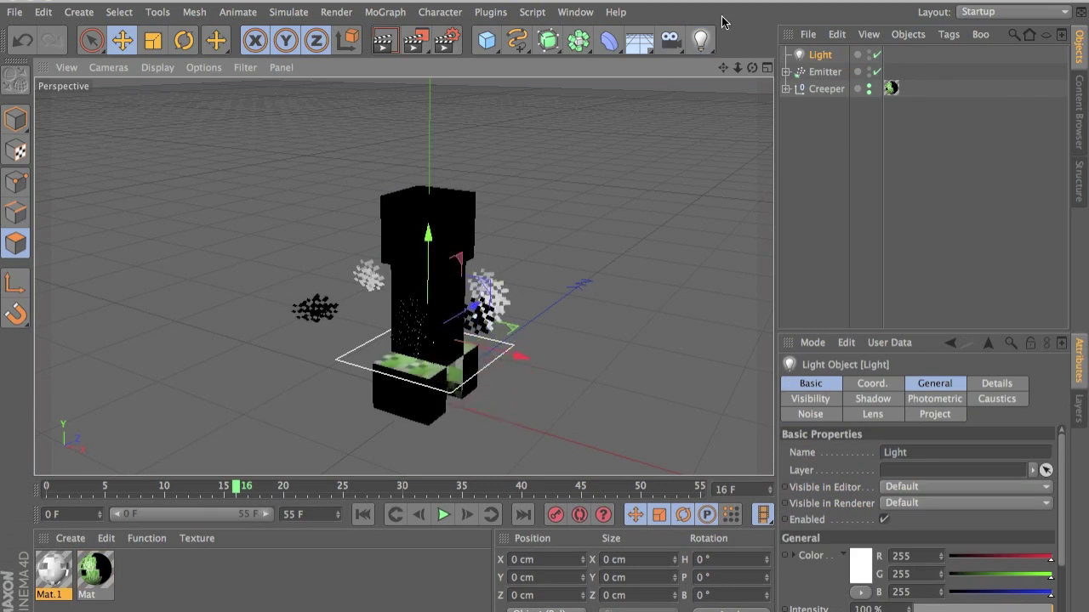
- Add a second light and place it high above and off to one side of the explosion particles
left_click(700, 41)
left_click(777, 72)
scroll(558, 228, "down", 1)
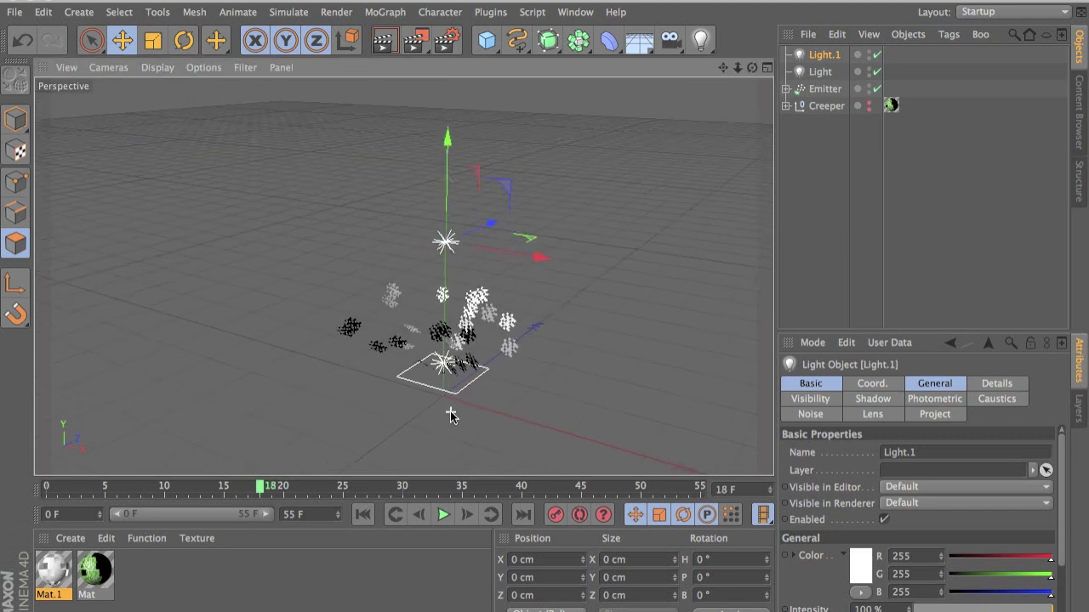
left_click_drag(454, 244, 376, 255)
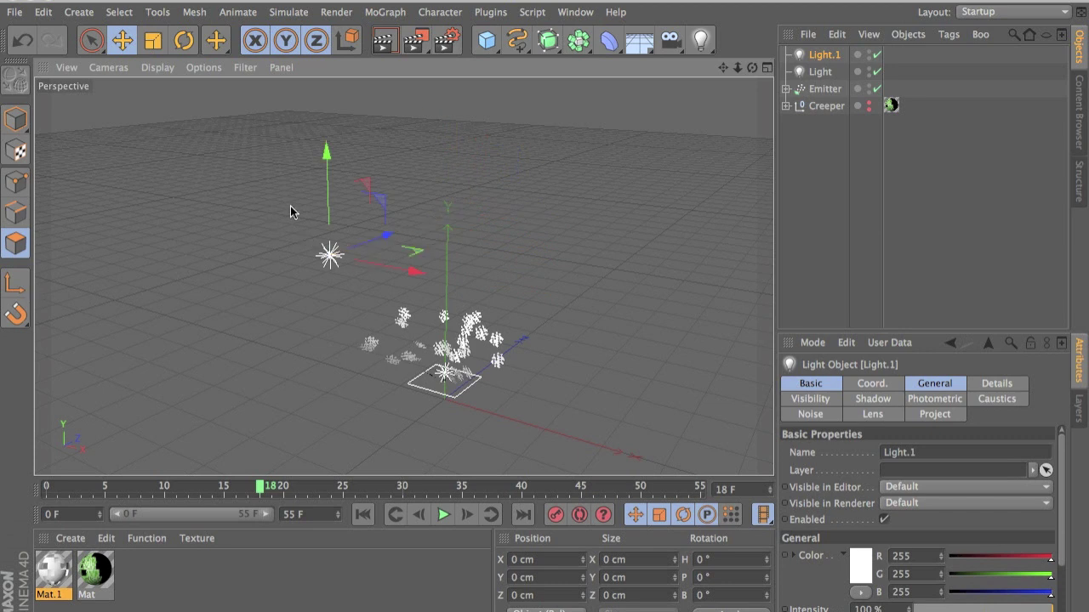
- Raise the second light much higher above the explosion particles
left_click_drag(326, 202, 327, 51)
scroll(462, 343, "up", 5)
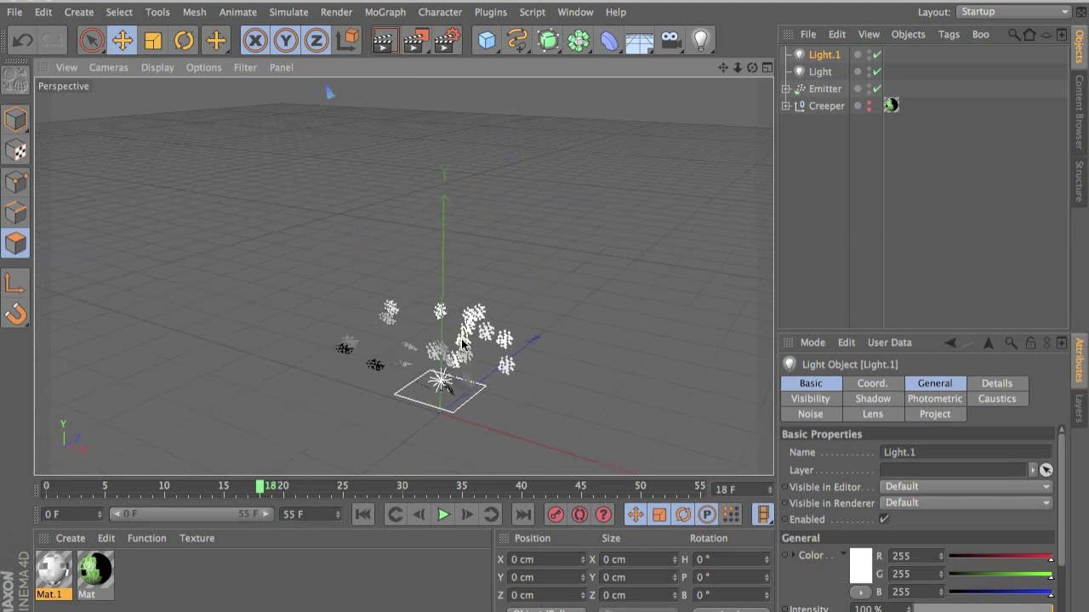
middle_click_drag(462, 344, 520, 226, "alt")
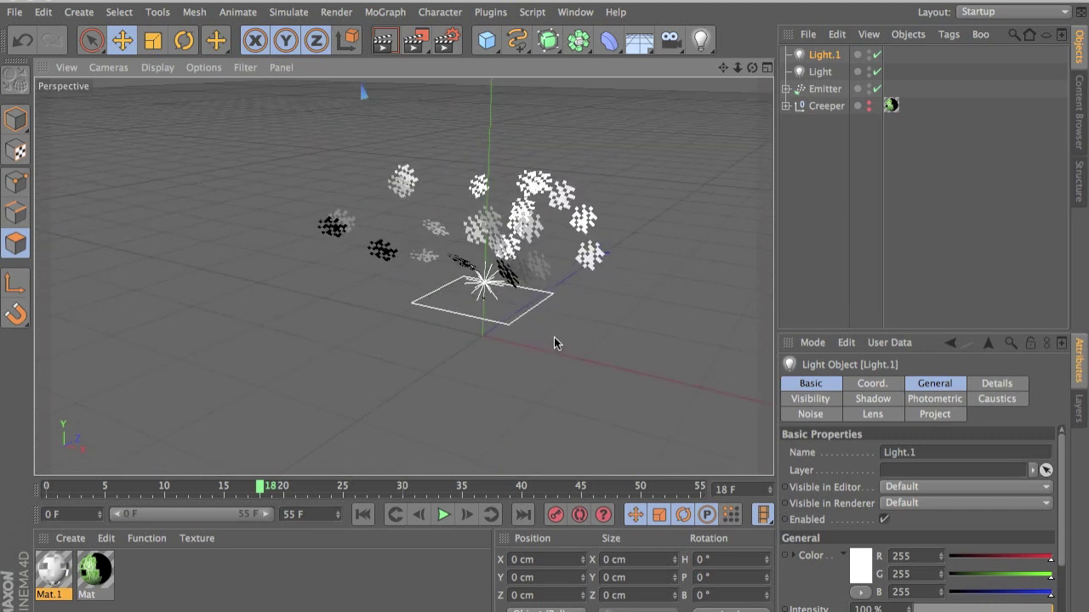
- Select the first light, turn on automatic keyframing, and go to frame 0
mouse_move(230, 489)
left_mouse_down()
mouse_move(205, 487)
mouse_move(246, 485)
mouse_move(212, 487)
left_mouse_up()
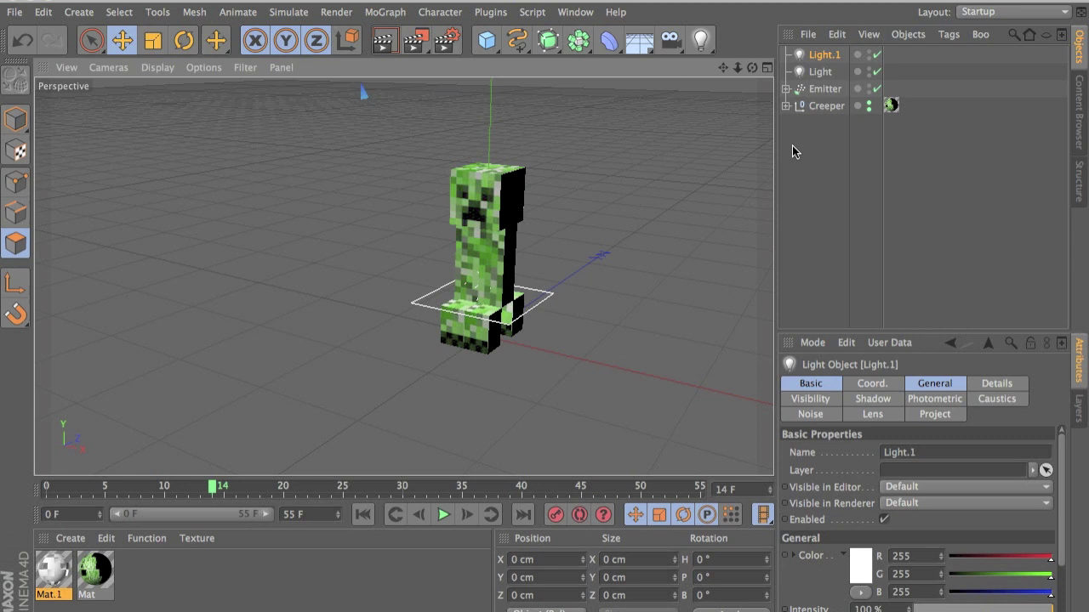
left_click(821, 72)
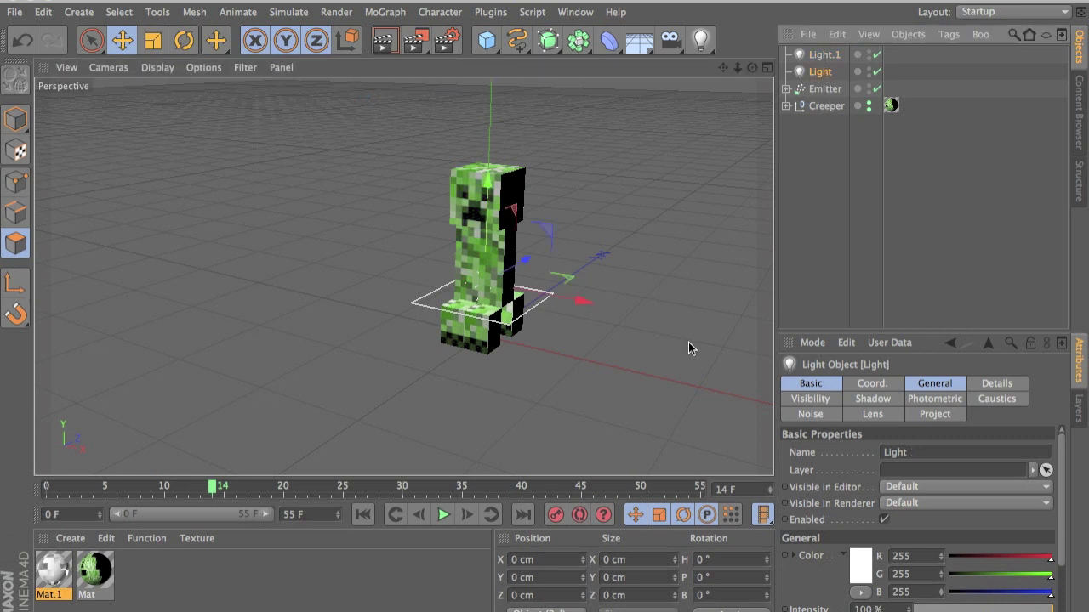
middle_click_drag(656, 341, 658, 354, "alt")
scroll(549, 357, "up", 3)
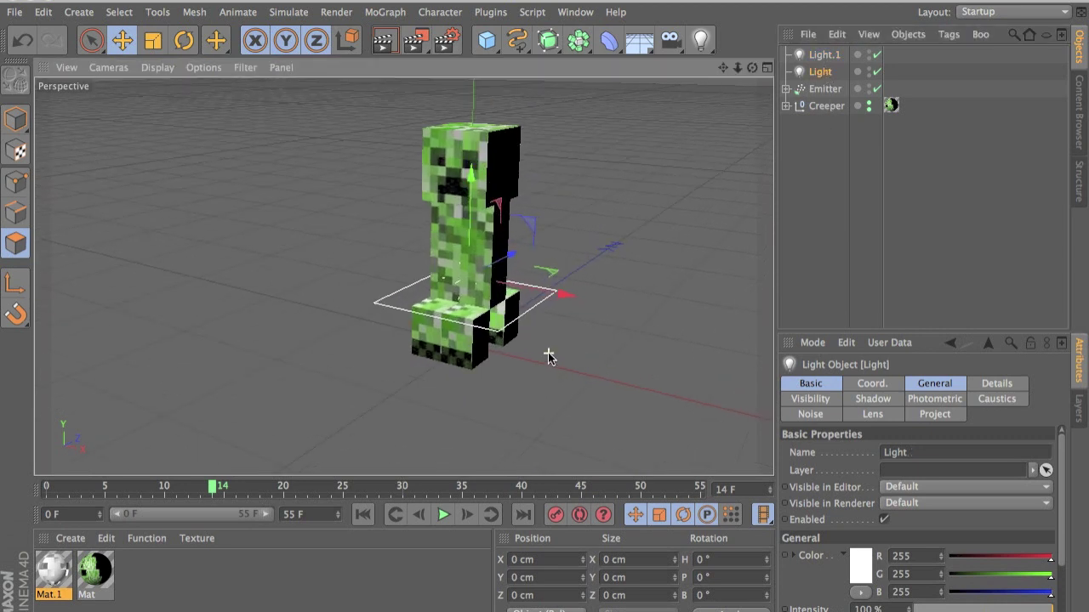
middle_click_drag(553, 357, 553, 417, "alt")
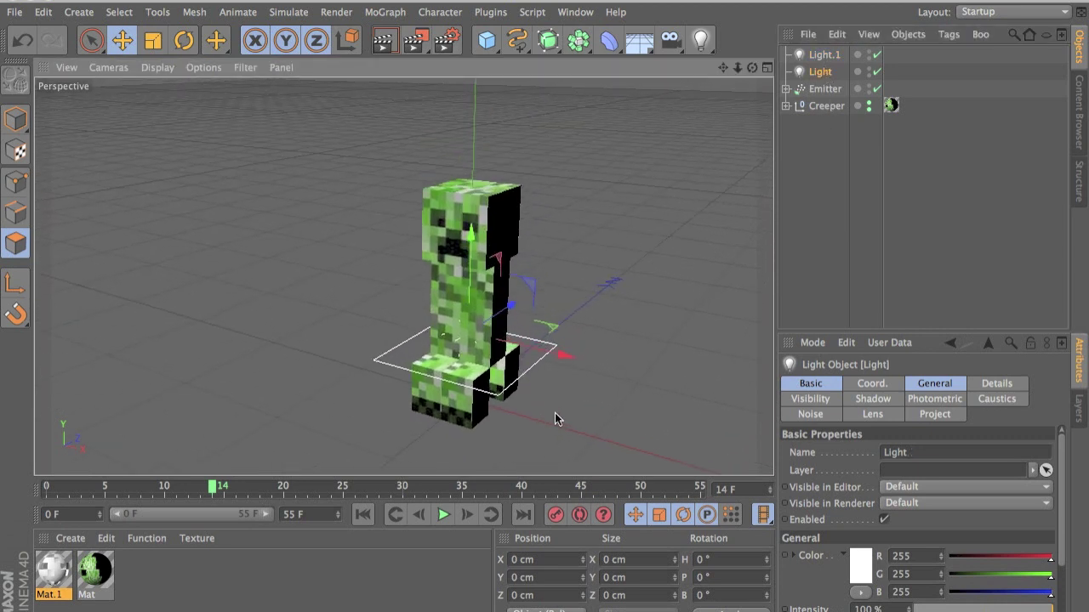
left_click(578, 515)
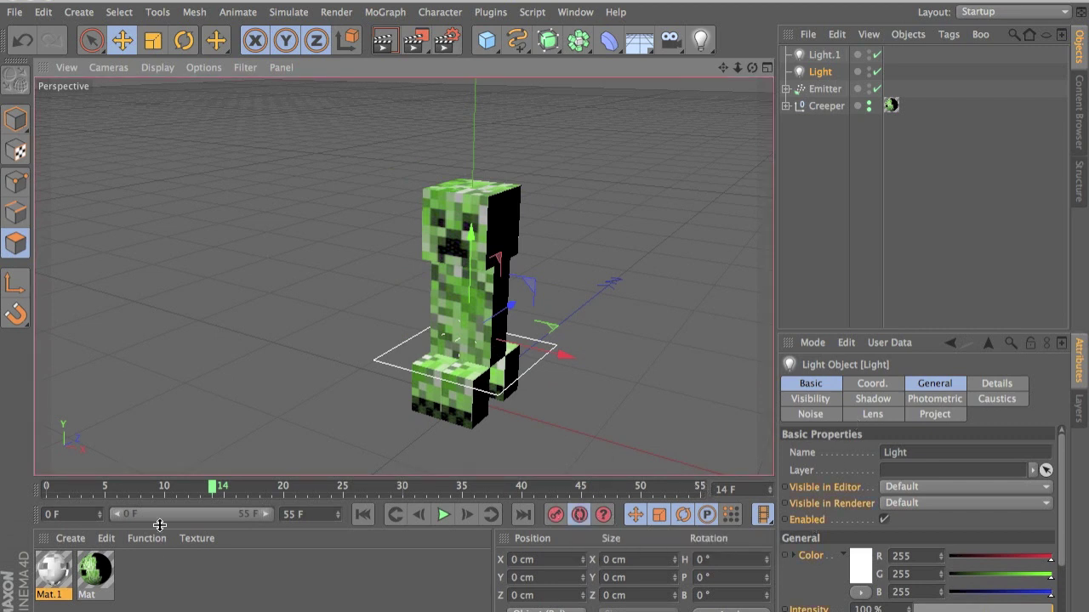
left_click_drag(156, 488, 4, 491)
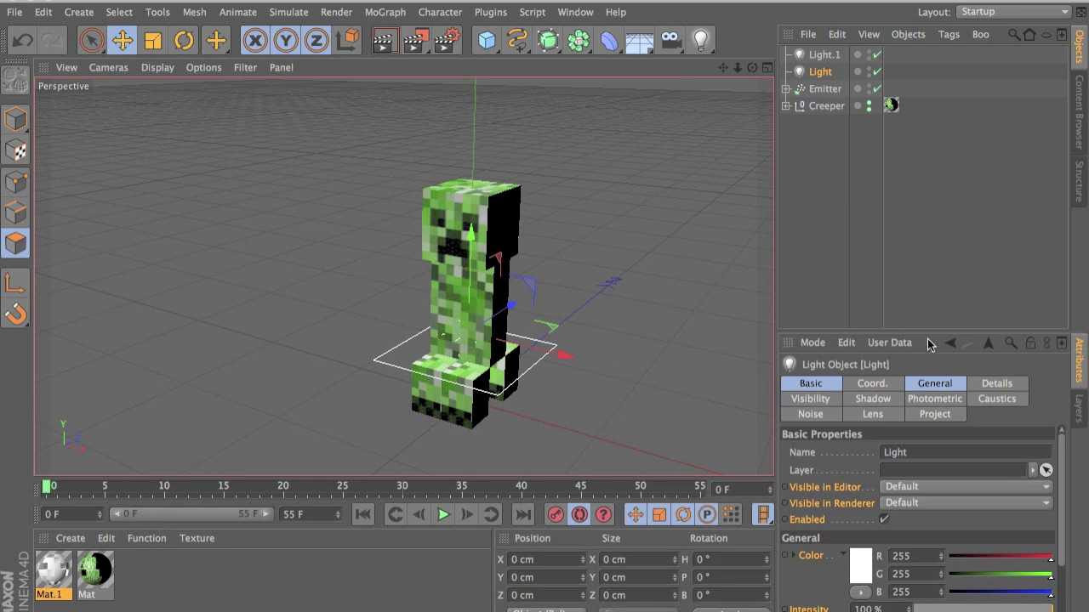
- At frame 0, set the first light's Visible in Editor and Visible in Renderer to Off
left_click(882, 488)
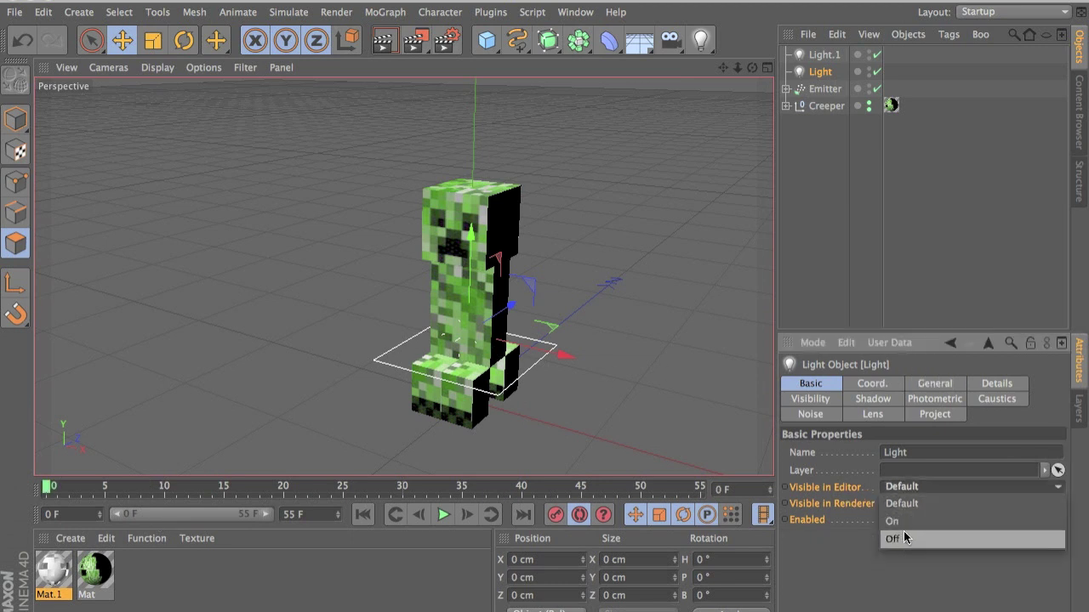
left_click(893, 535)
left_click(902, 503)
left_click(905, 551)
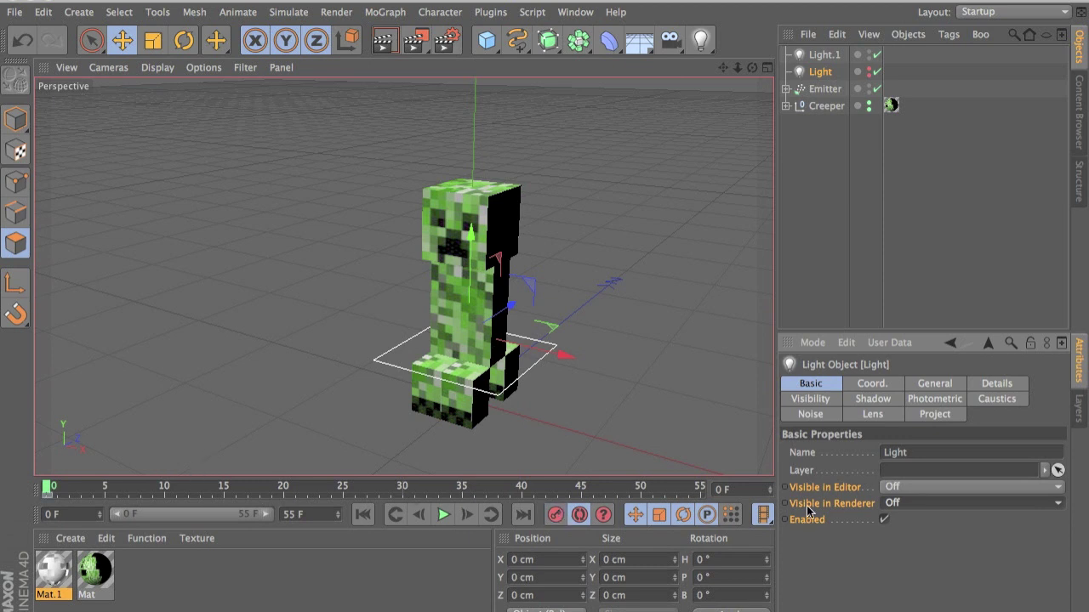
left_click(902, 509)
left_click(900, 553)
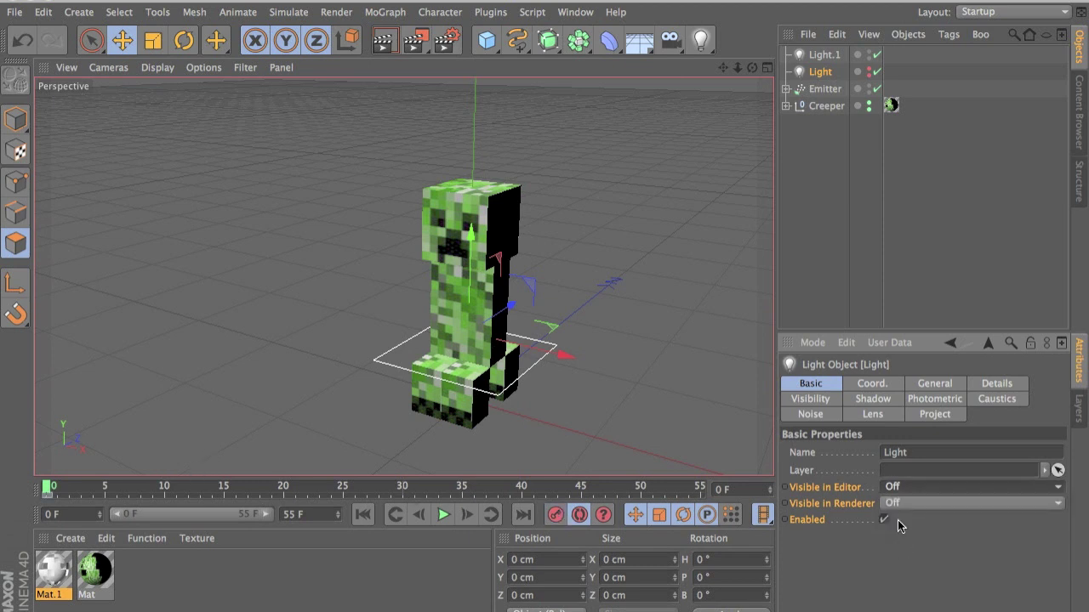
left_click(900, 507)
left_click(896, 555)
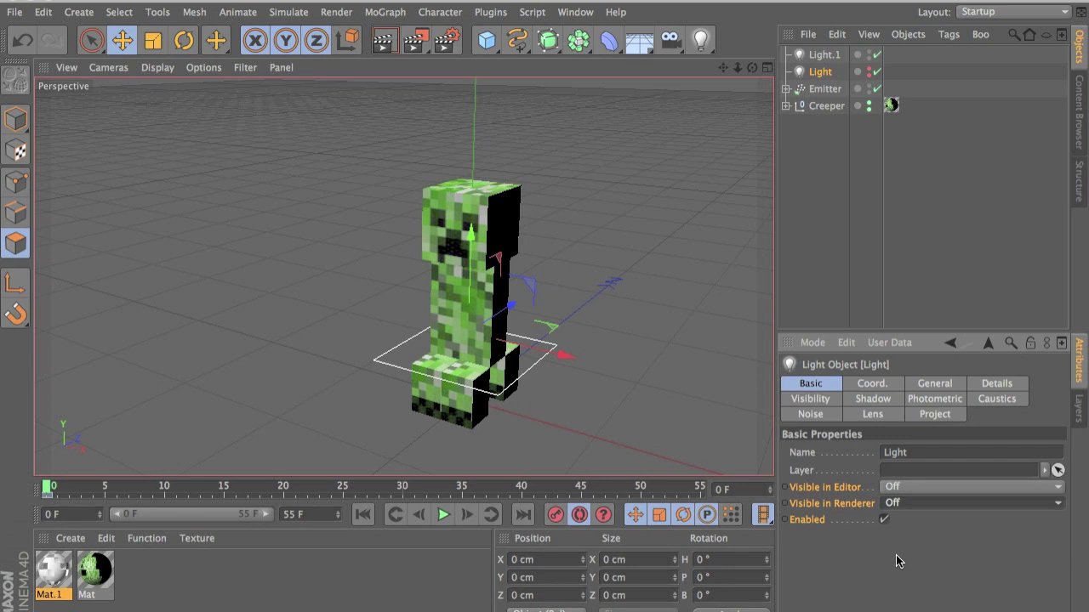
left_click(888, 492)
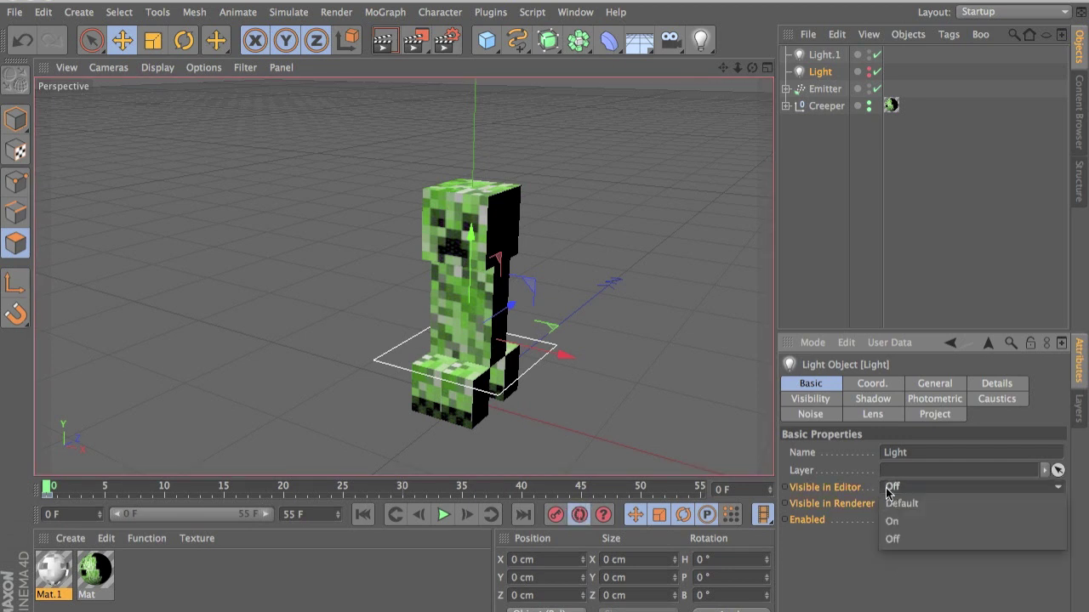
left_click(889, 542)
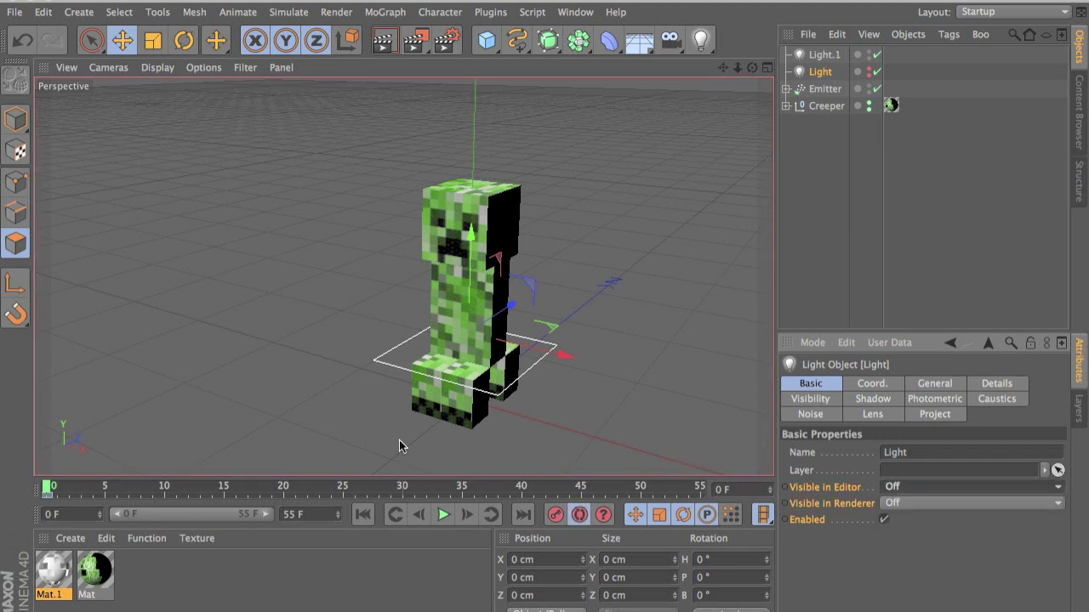
- At frame 16, keyframe the first light's Visible in Editor and Visible in Renderer as On
mouse_move(213, 492)
left_mouse_down()
mouse_move(247, 487)
mouse_move(232, 489)
left_mouse_up()
left_click(901, 487)
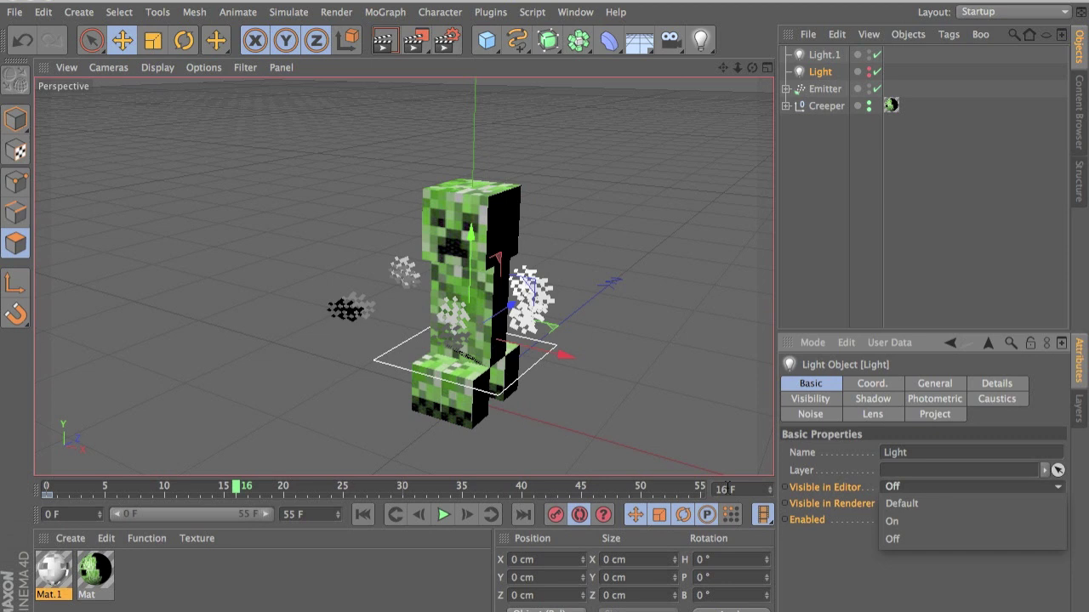
left_click(893, 516)
left_click(902, 503)
left_click(906, 534)
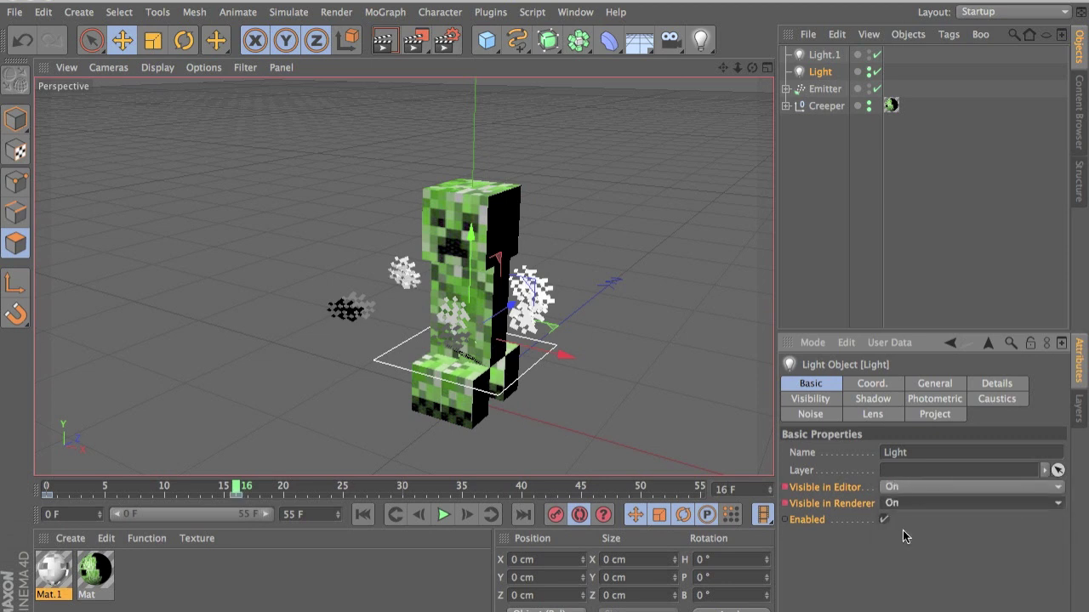
- At frame 18, keyframe the first light's Visible in Editor and Visible in Renderer as Off
left_click_drag(274, 490, 263, 486)
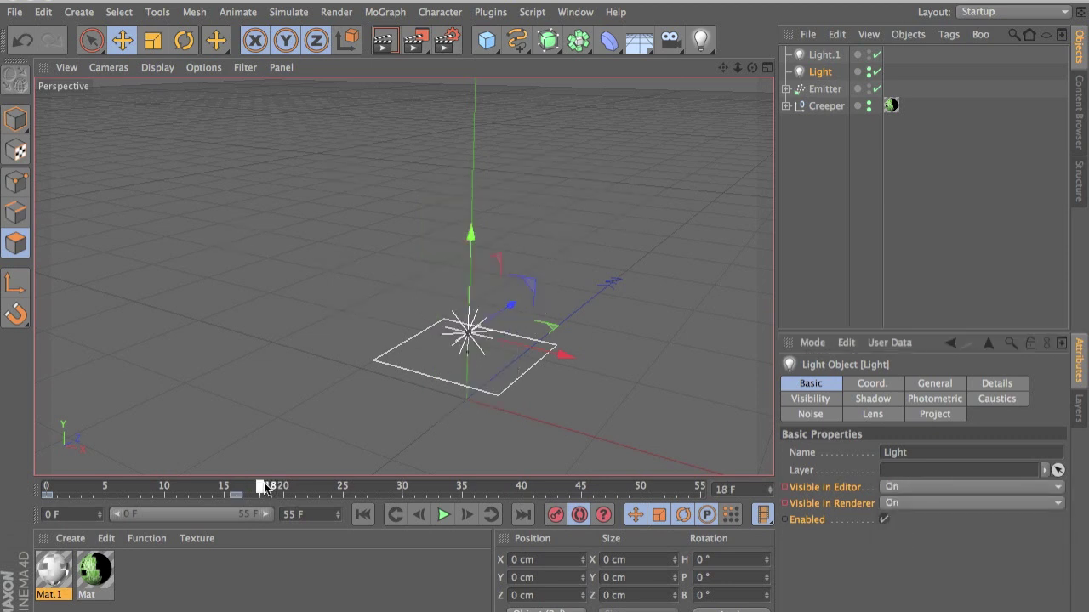
left_click(935, 488)
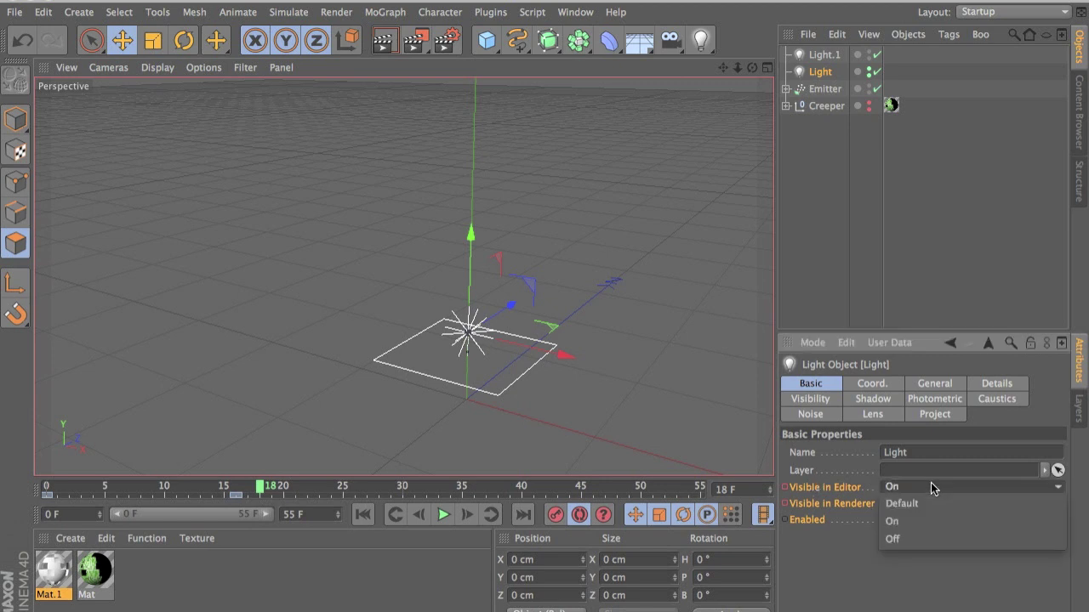
left_click(931, 531)
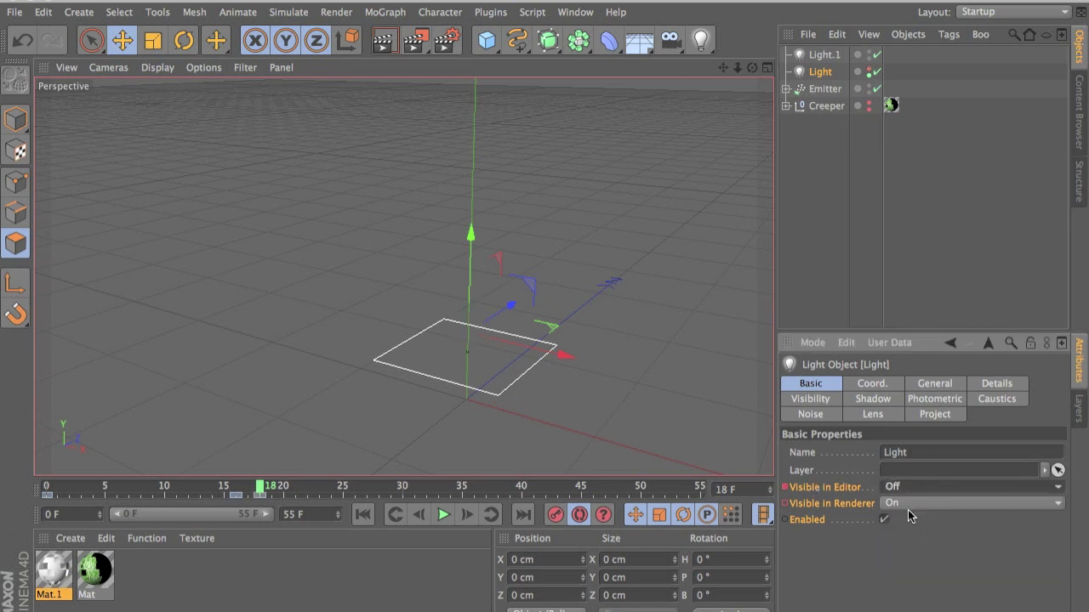
left_click(907, 504)
left_click(903, 557)
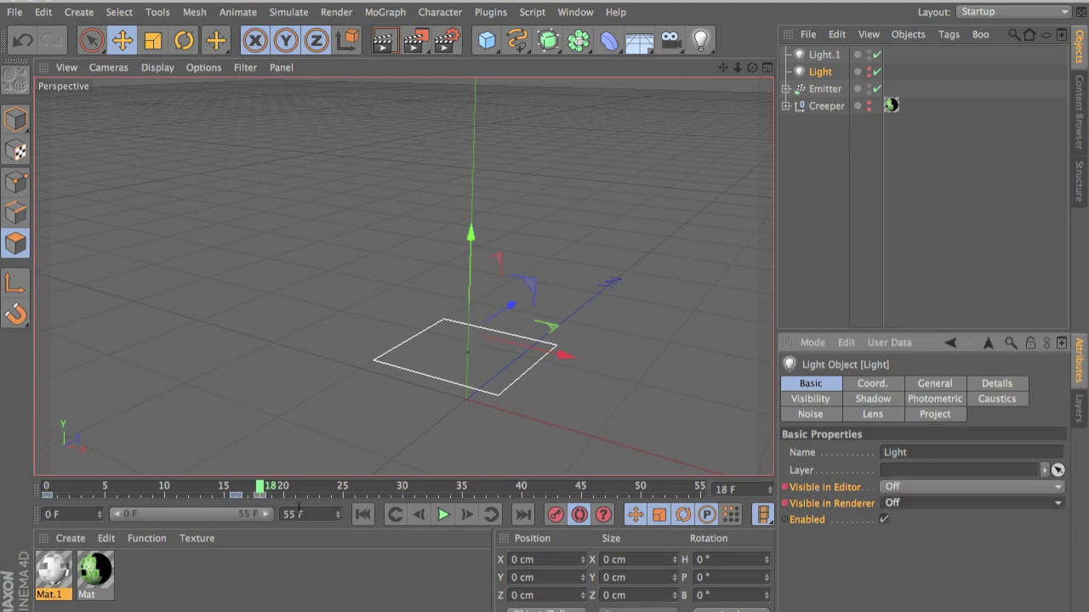
- Go to frame 17 and set the first light's Visible Light option to Visible
left_click(250, 496)
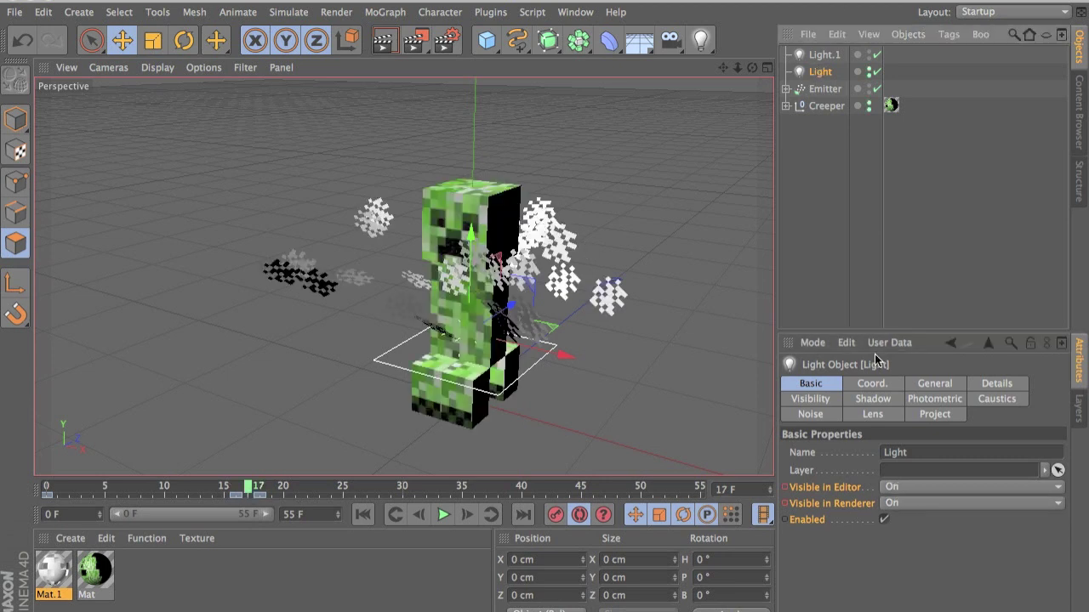
left_click(923, 387)
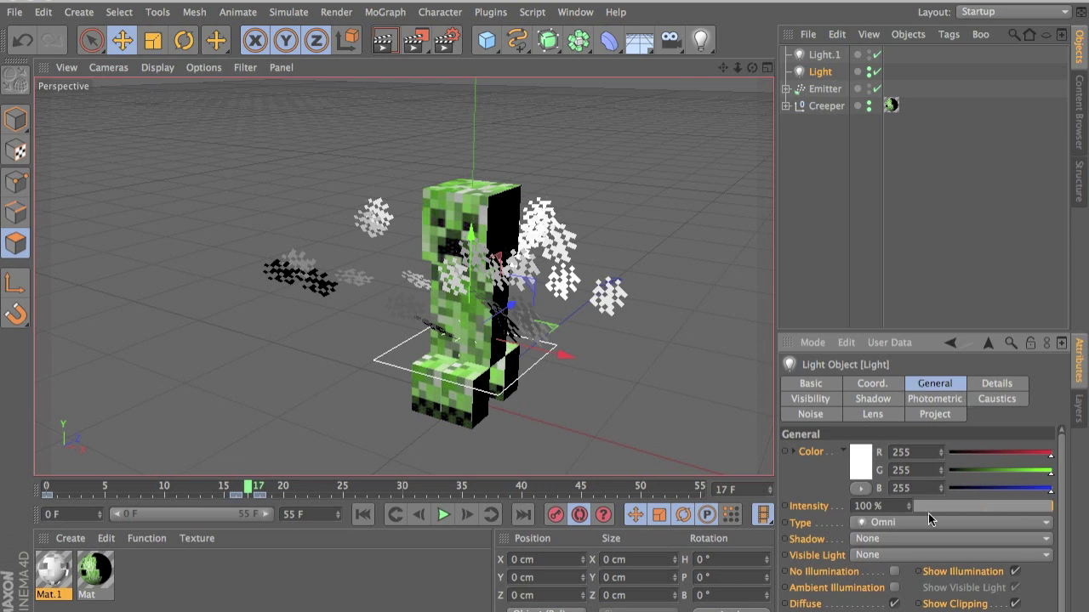
left_click(928, 538)
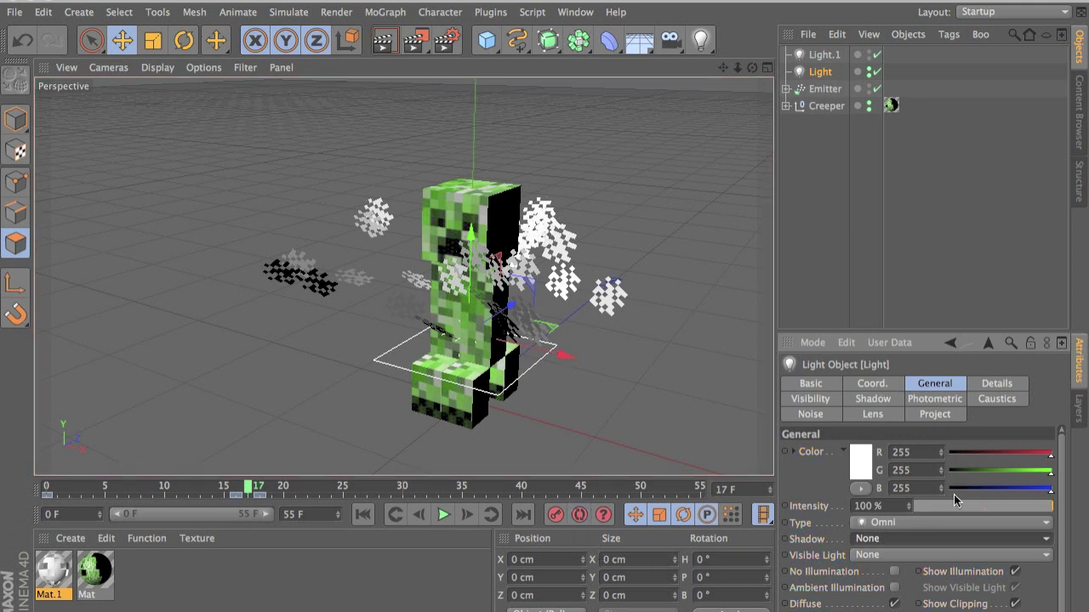
left_click(894, 555)
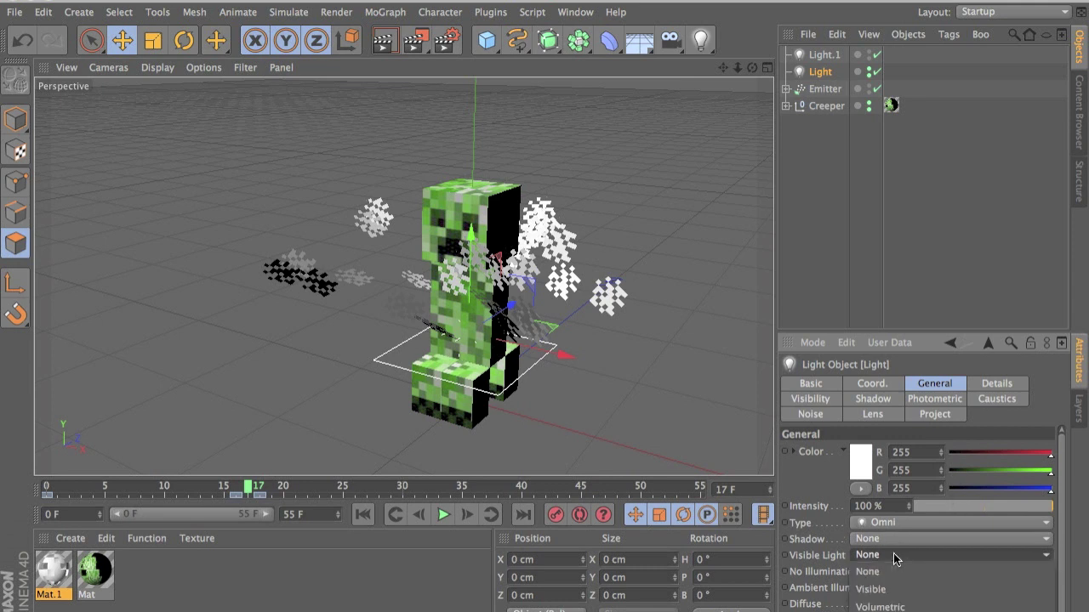
left_click(940, 403)
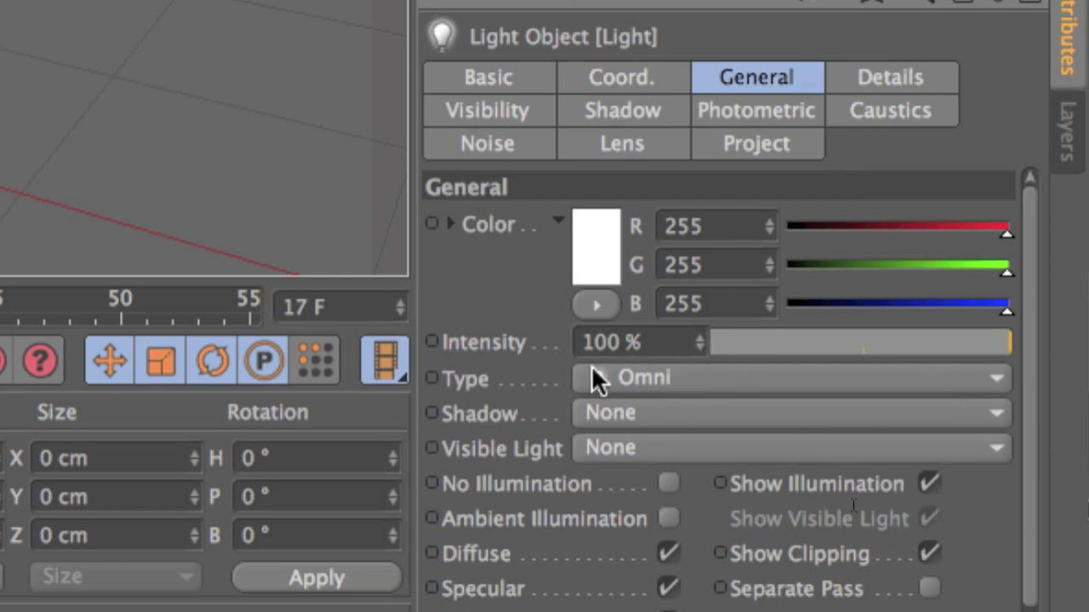
left_click(634, 435)
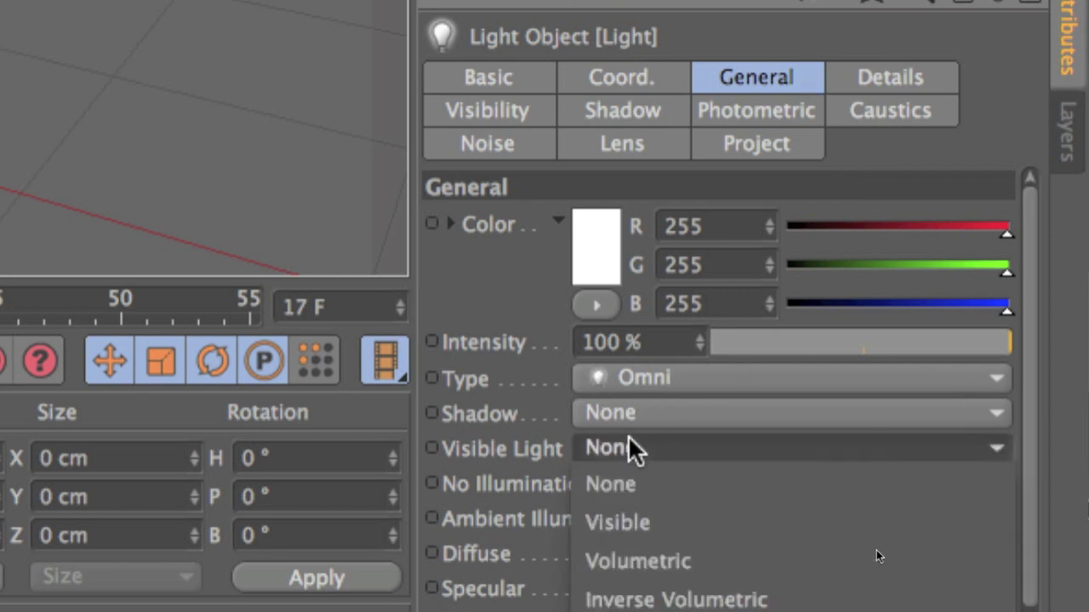
left_click(639, 518)
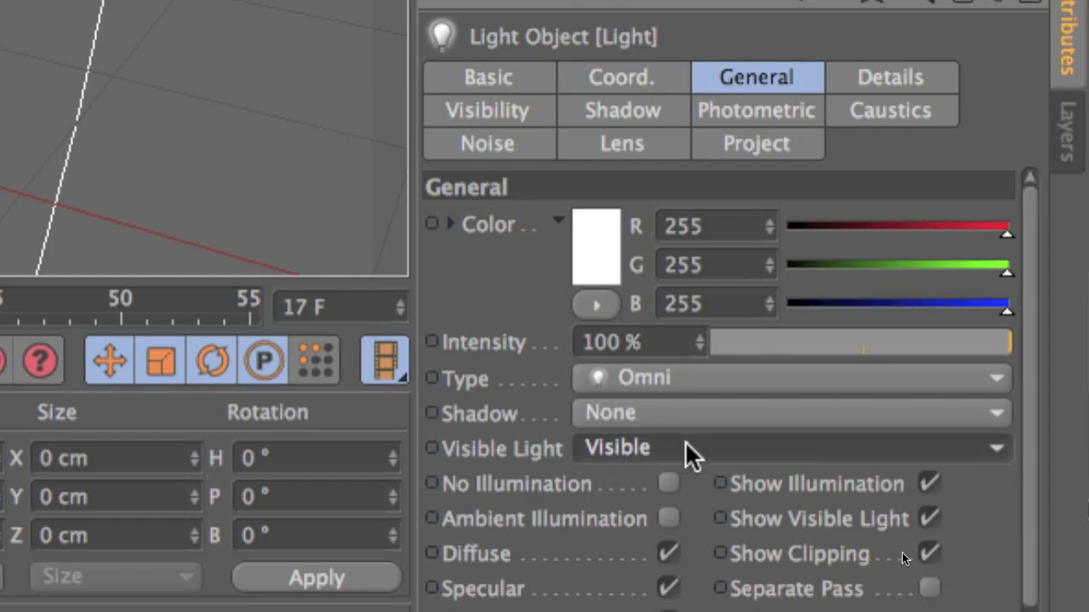
- Move the first light's switch-off keyframe to frame 19 and go to frame 18
left_click(521, 80)
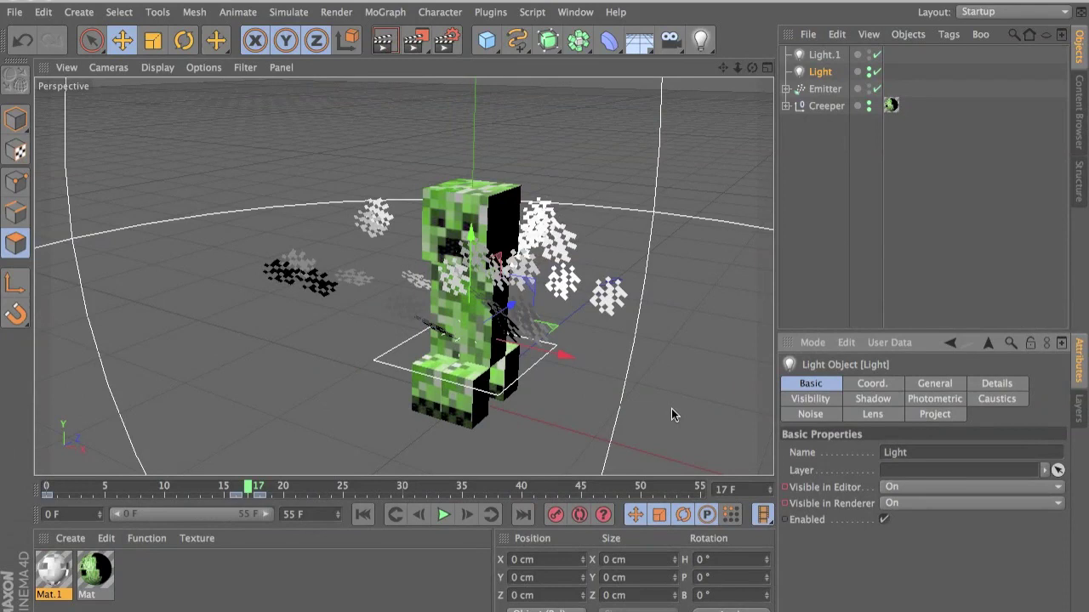
mouse_move(289, 489)
left_mouse_down()
mouse_move(141, 490)
mouse_move(270, 485)
mouse_move(236, 491)
mouse_move(331, 496)
mouse_move(259, 496)
mouse_move(292, 486)
mouse_move(255, 482)
left_mouse_up()
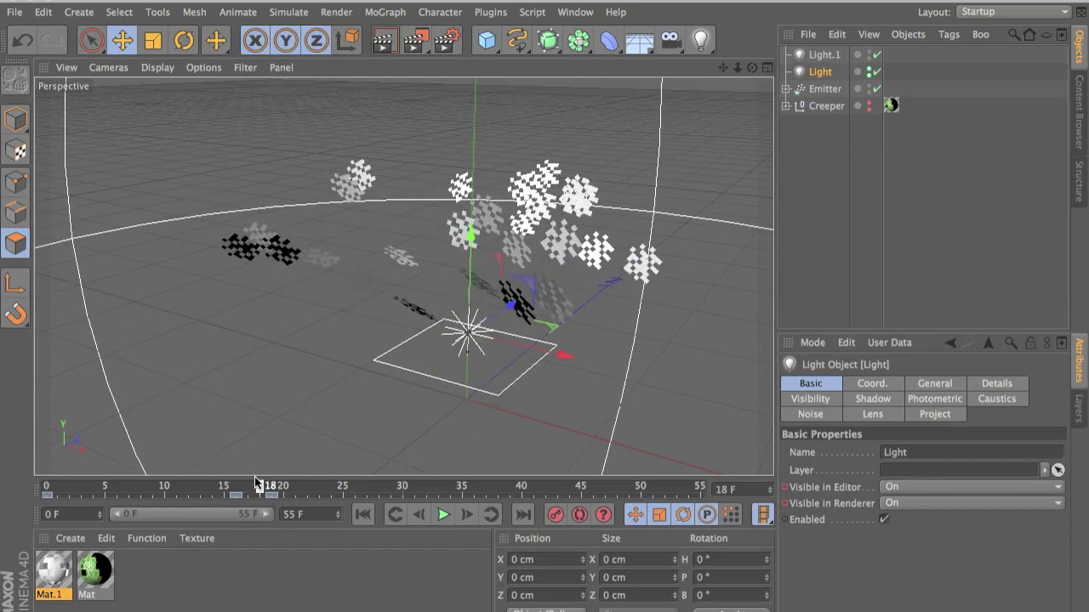
- Render the perspective view at frames 18 and 17 to check the light's glow, and return to the editor display
left_click(375, 51)
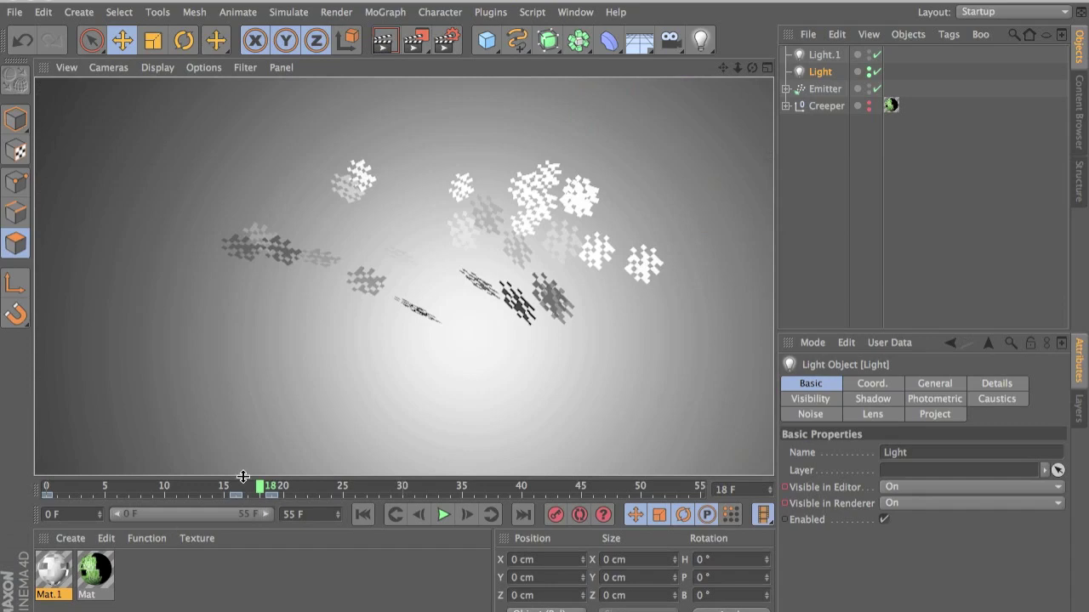
left_click(247, 487)
left_click(385, 43)
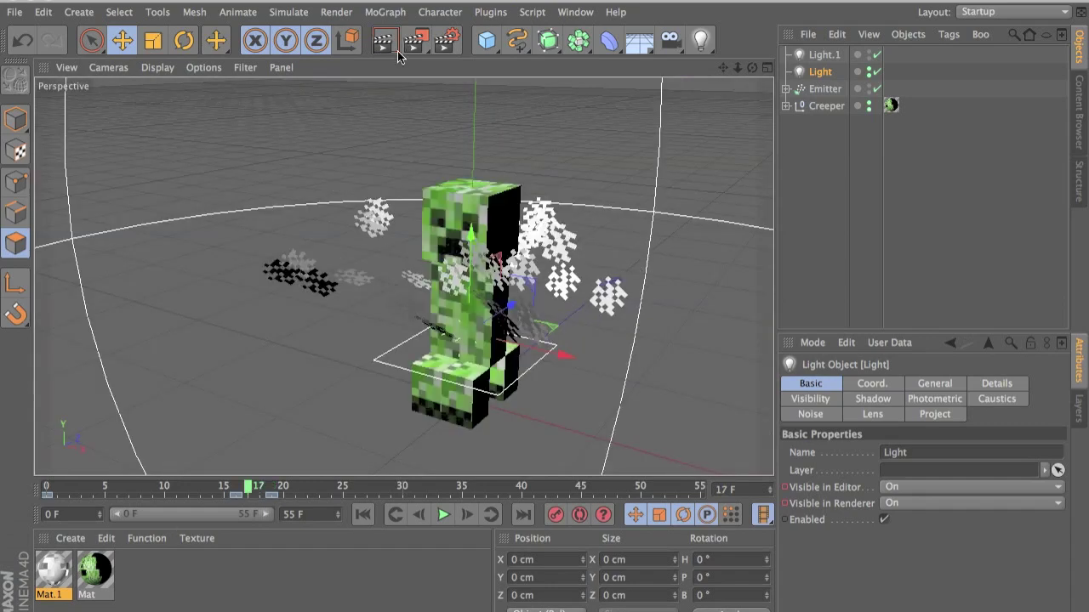
left_click(433, 219)
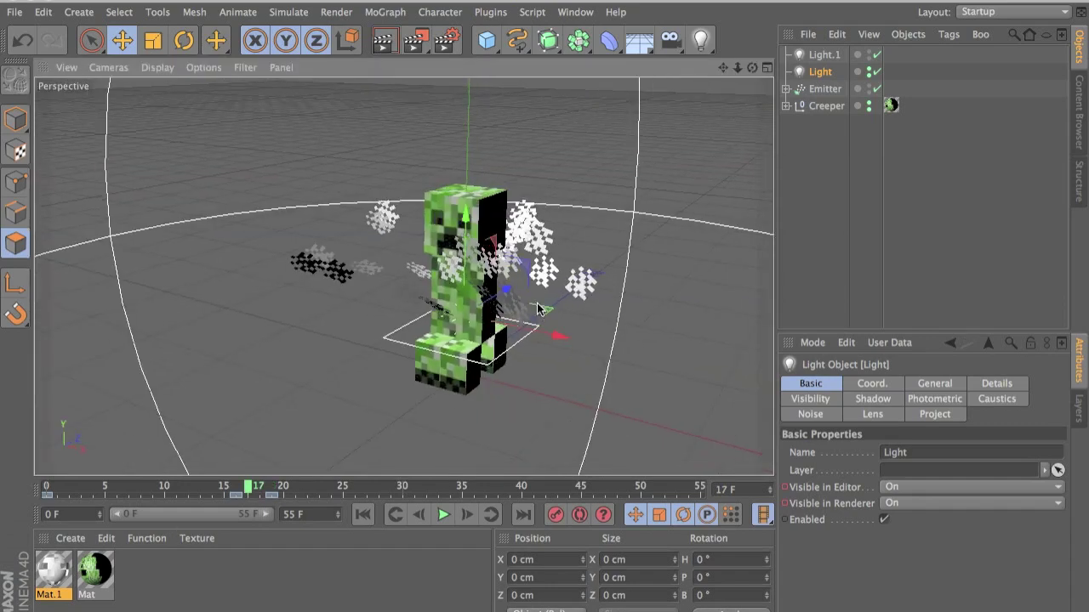
- Try to resize the first light's visible glow sphere around the creeper with the Scale tool
scroll(539, 309, "down", 4)
middle_click_drag(581, 316, 374, 347, "alt")
middle_click_drag(282, 333, 516, 358, "alt")
scroll(415, 339, "down", 5)
left_click_drag(515, 363, 654, 359, "alt")
scroll(471, 326, "up", 4)
left_click(81, 43)
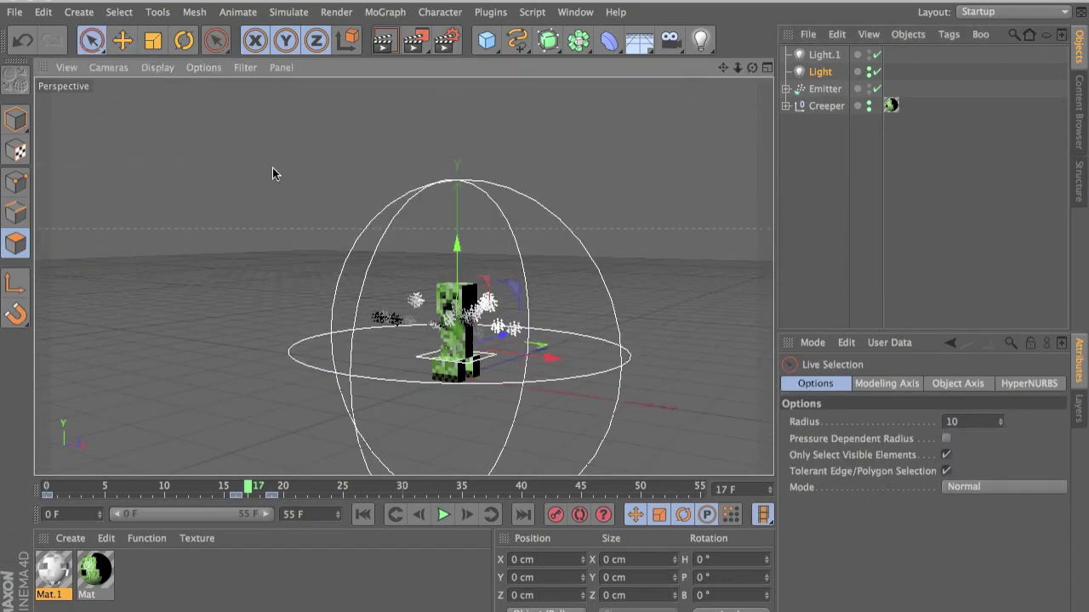
left_click_drag(275, 170, 306, 162, "alt")
key("t")
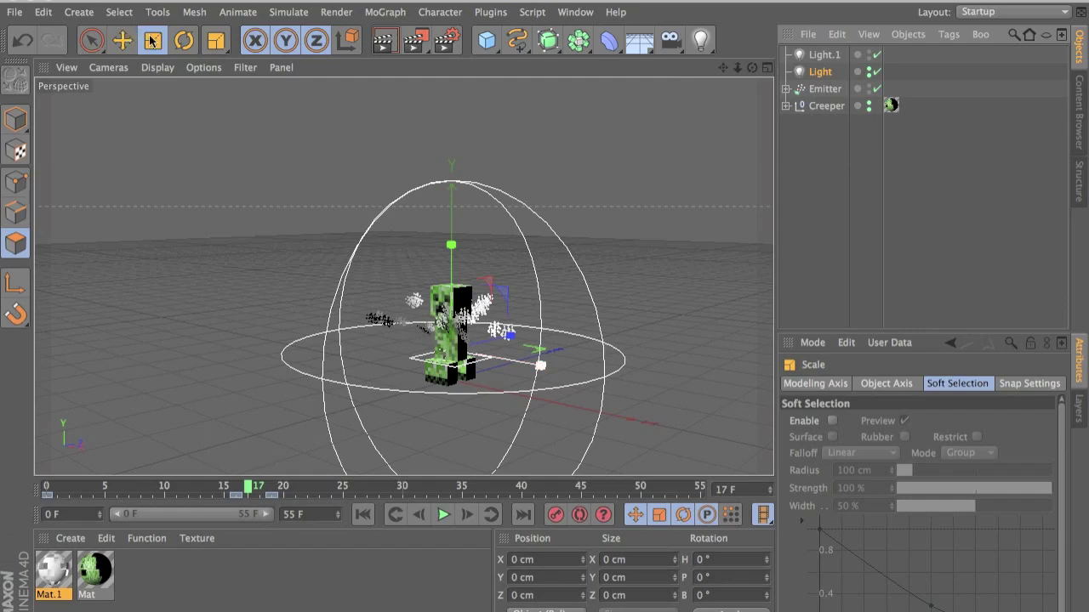
left_click_drag(541, 366, 524, 344)
- Reselect the first light and scale up its visible glow sphere around the creeper
left_click(119, 42)
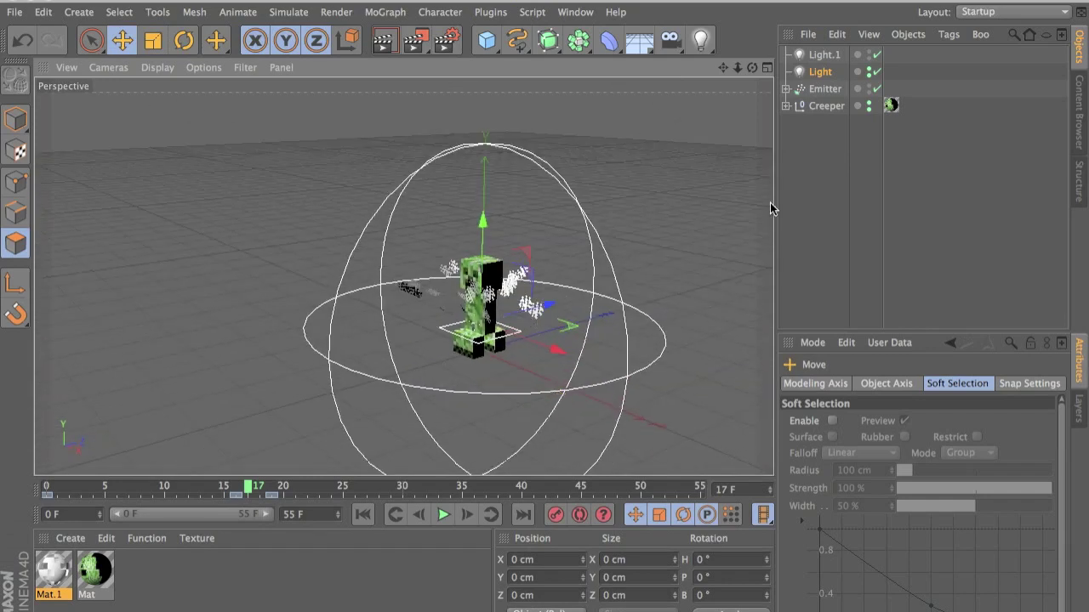
left_click(824, 57)
left_click(825, 68)
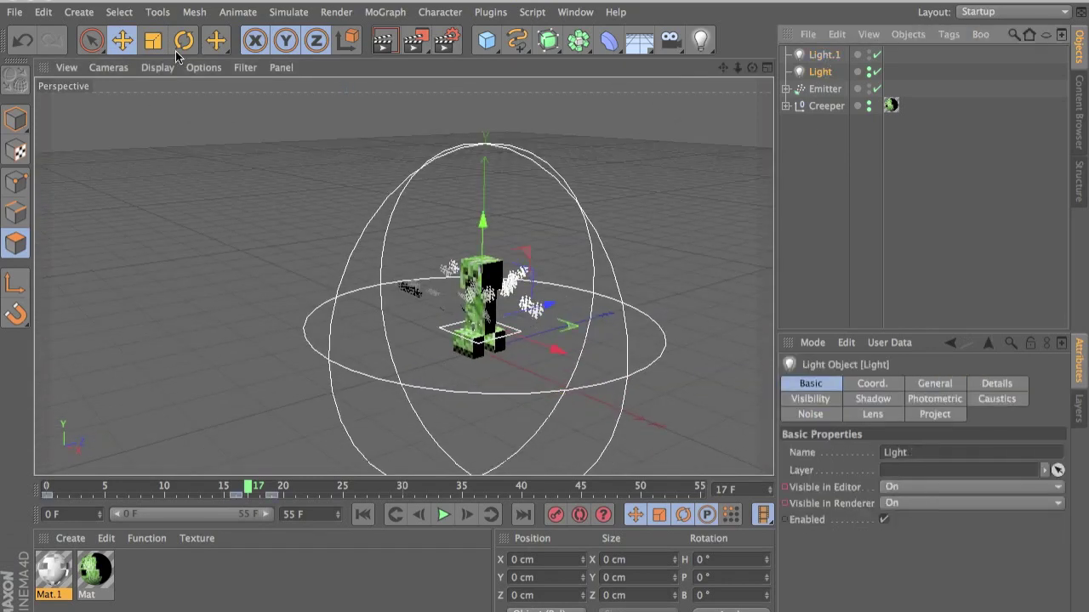
left_click(178, 49)
left_click(153, 40)
mouse_move(483, 219)
left_mouse_down()
mouse_move(483, 253)
mouse_move(483, 170)
mouse_move(483, 204)
left_mouse_up()
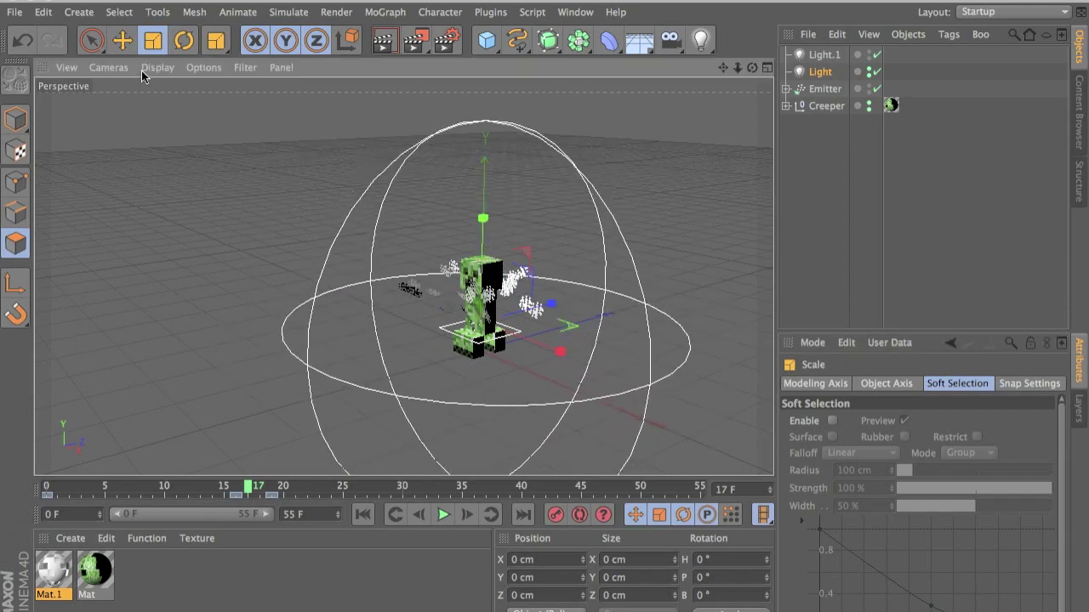